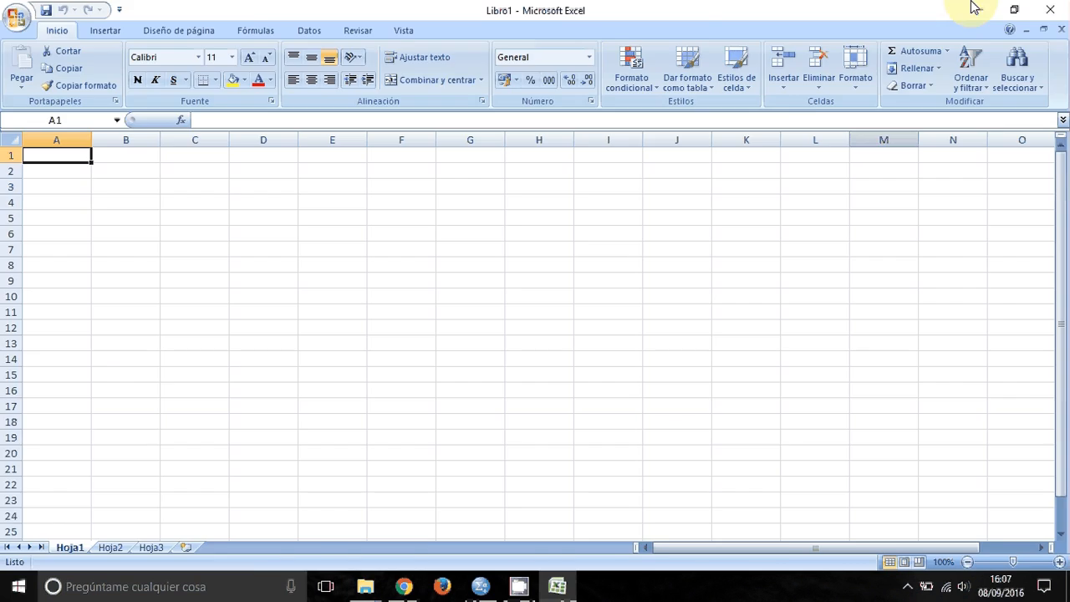
# Minimize the empty Excel workbook and switch to the SPSS Statistics data editor with MATRIZ EJEMPLO.sav
pyautogui.click(979, 9)
pyautogui.click(940, 280)
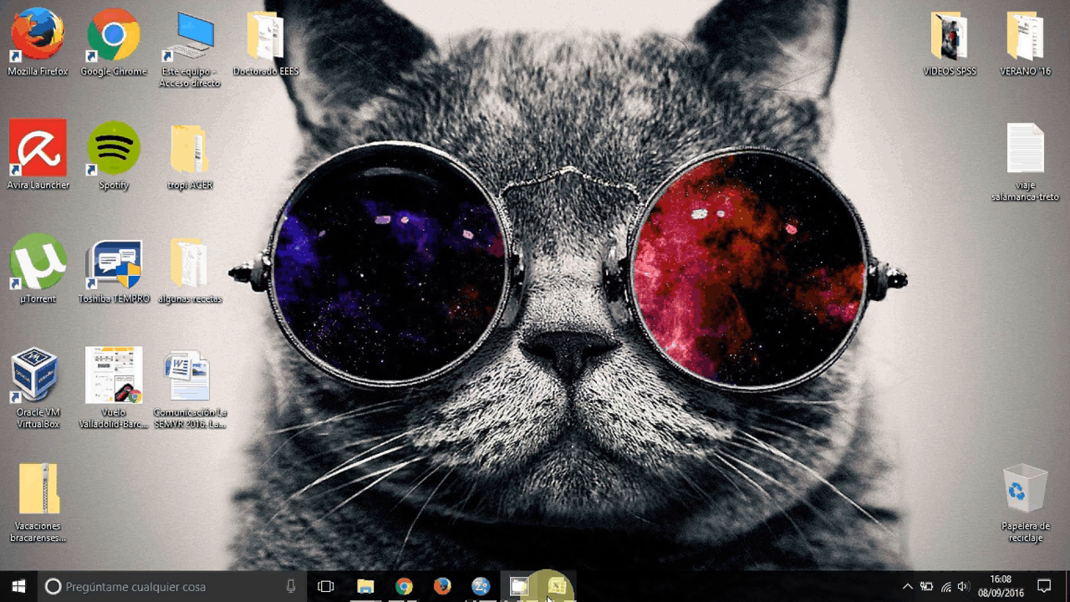
pyautogui.moveTo(536, 598)
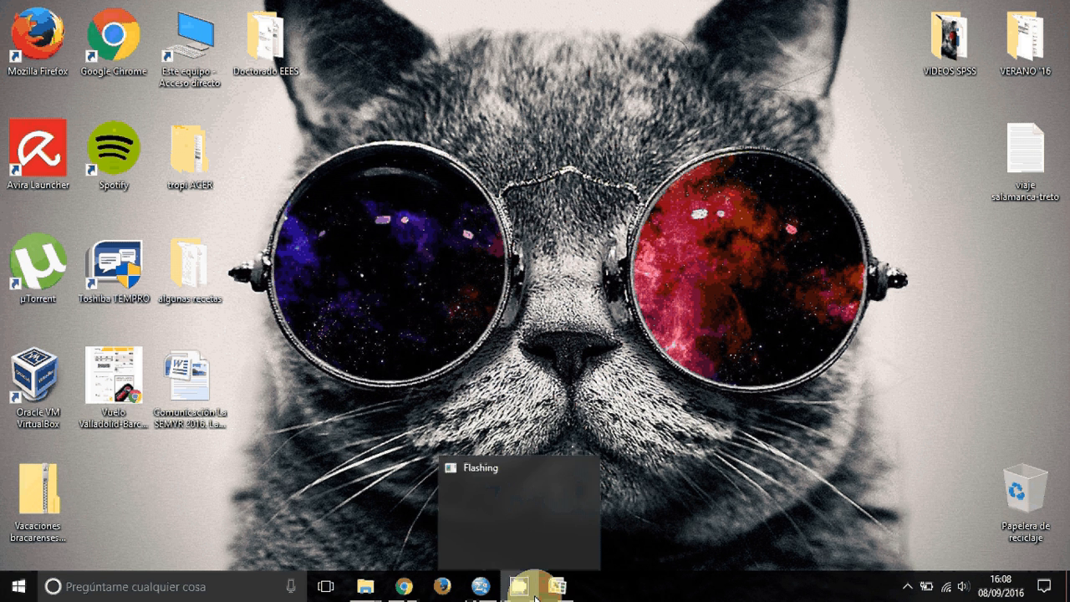
pyautogui.click(535, 599)
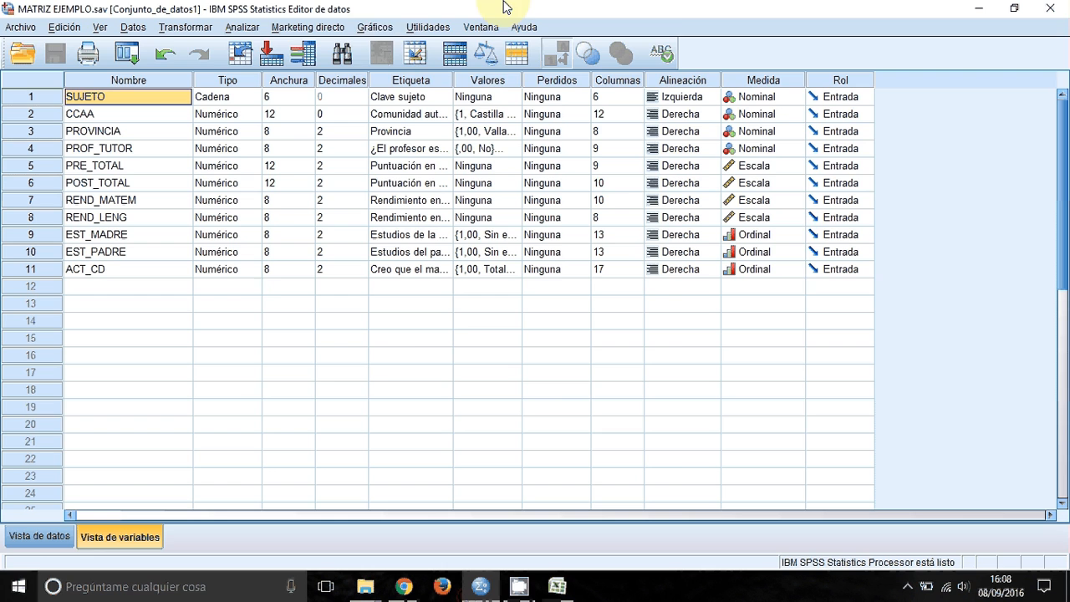
# Open the Chart Builder, show the Barras chart types, and remove the variables from the X and Y axes of the preview
pyautogui.click(375, 27)
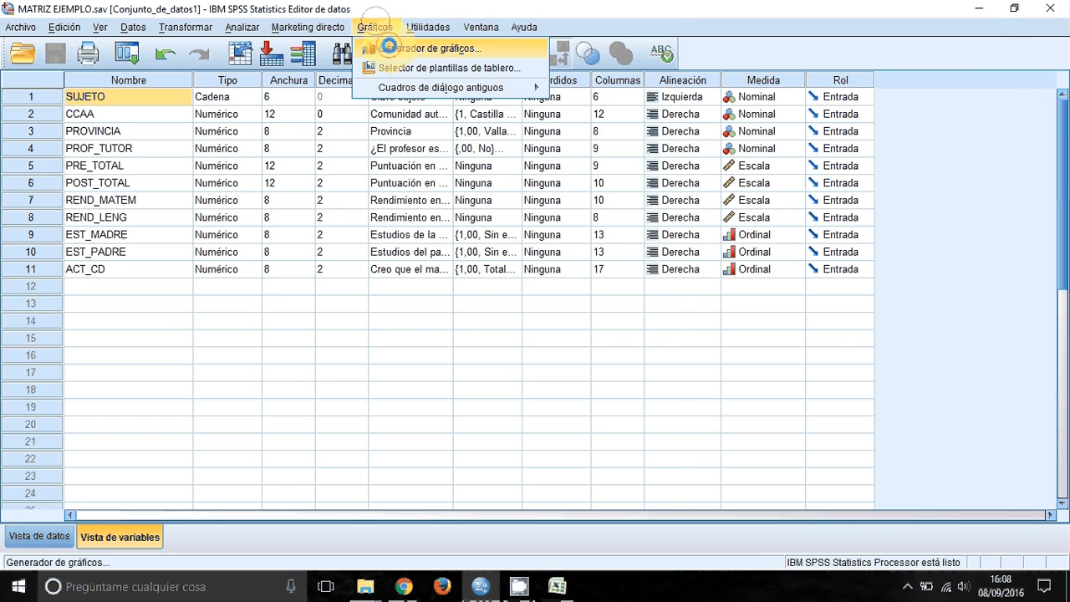
pyautogui.click(384, 48)
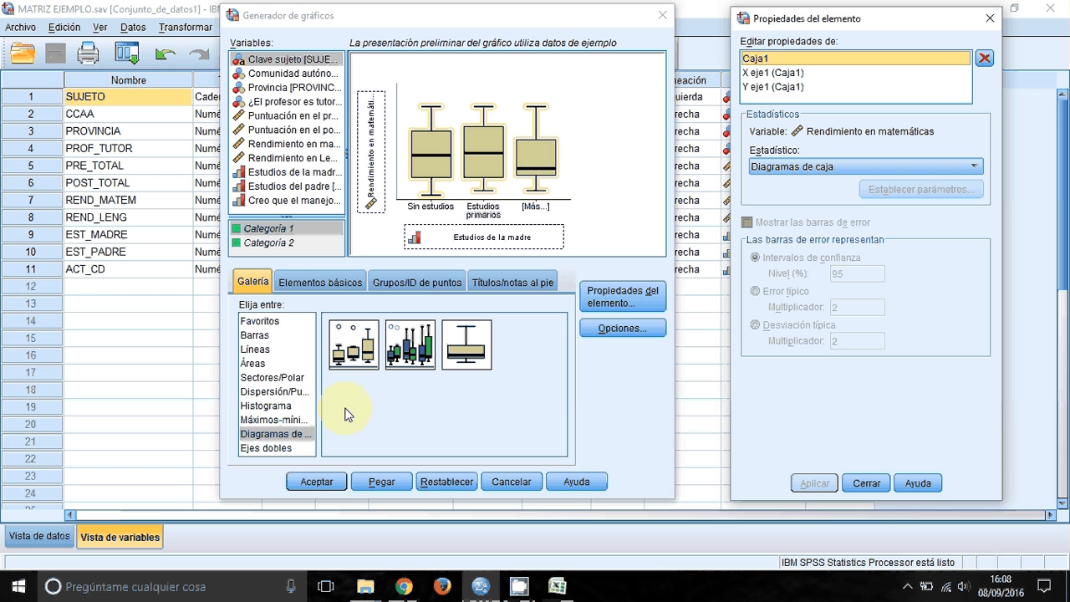
pyautogui.click(284, 392)
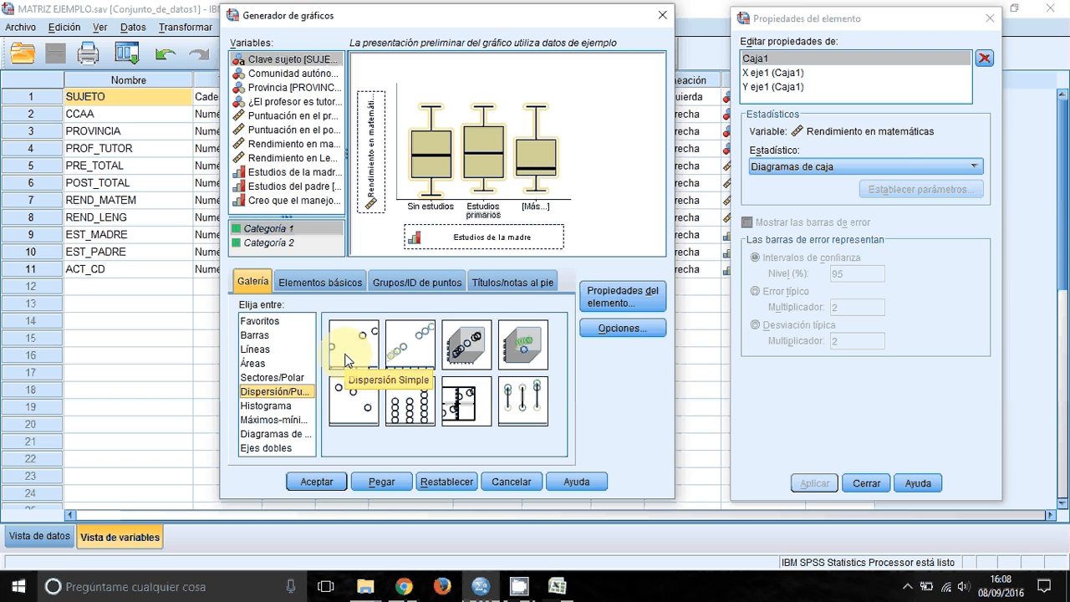
pyautogui.click(256, 335)
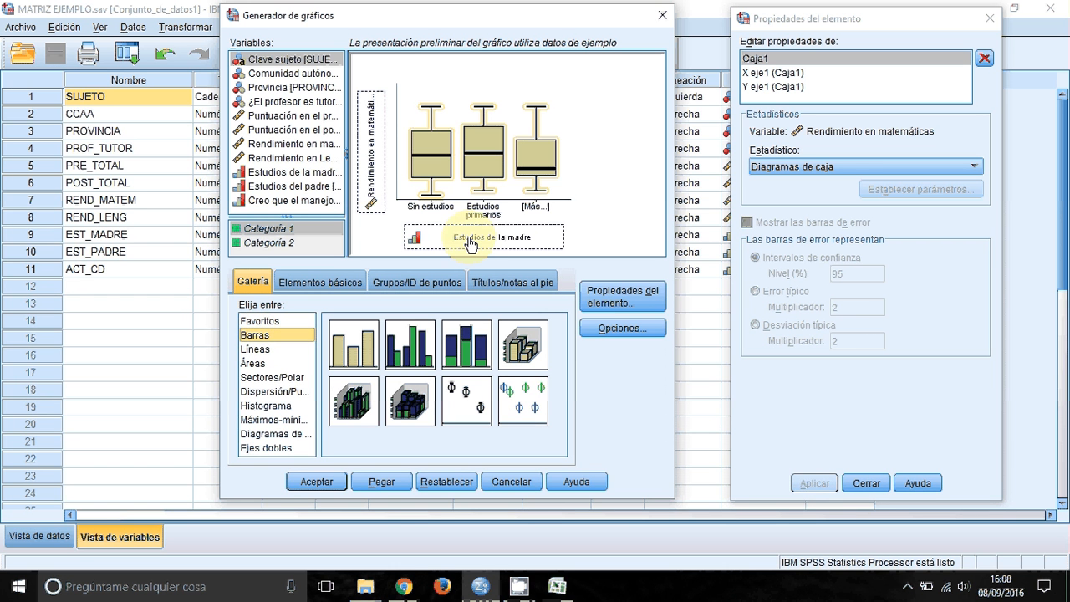
pyautogui.press('Delete')
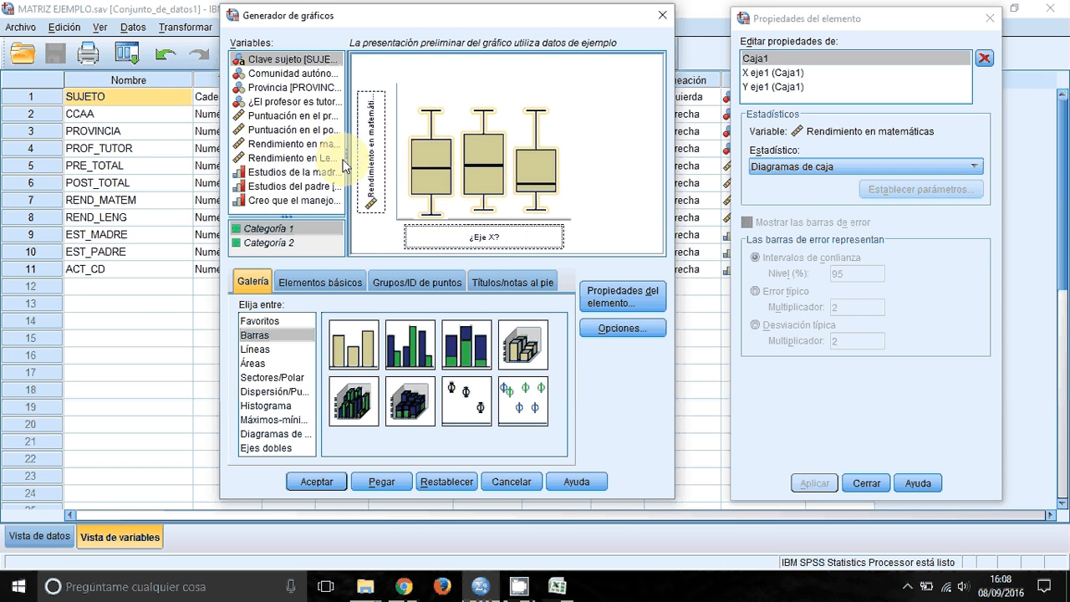
pyautogui.click(367, 163)
pyautogui.press('Delete')
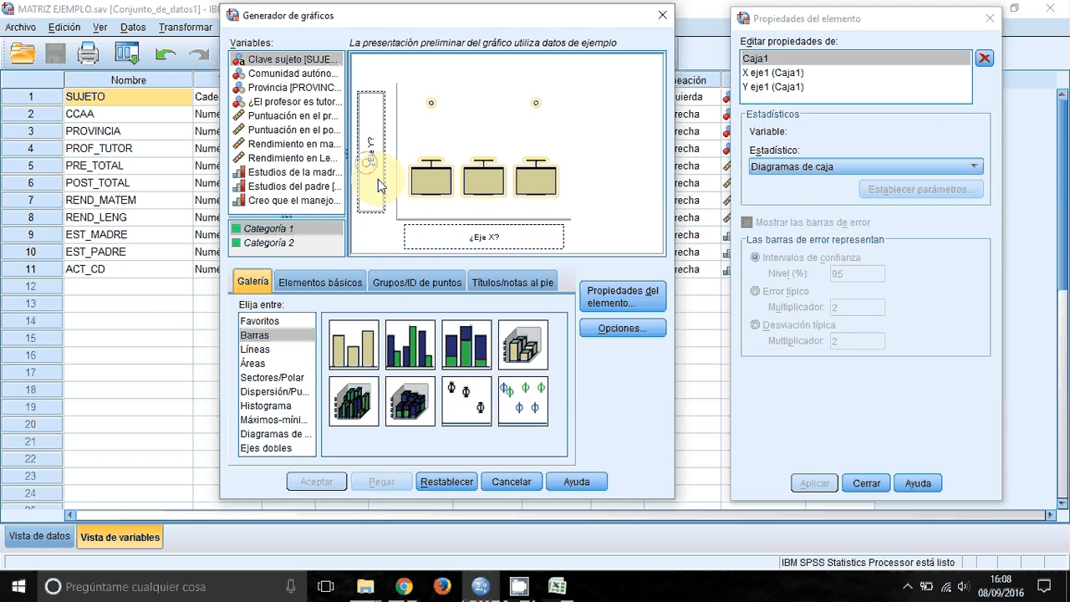
# Set up a clustered bar chart with Comunidad autónoma as the cluster colour and Estudios de la madre on the X axis
pyautogui.click(410, 361)
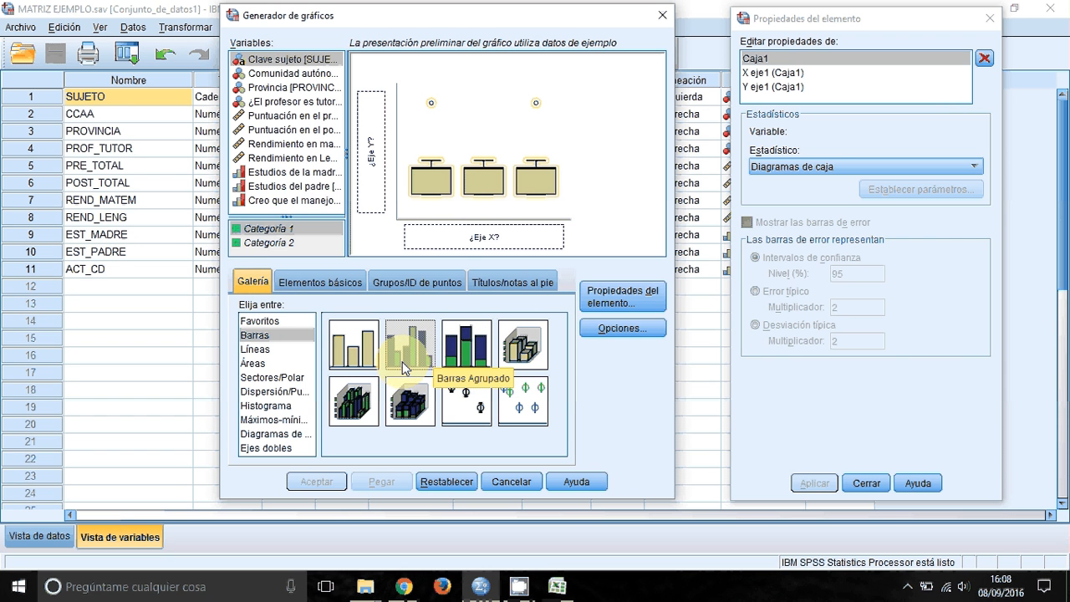
pyautogui.moveTo(411, 361); pyautogui.dragTo(474, 219)
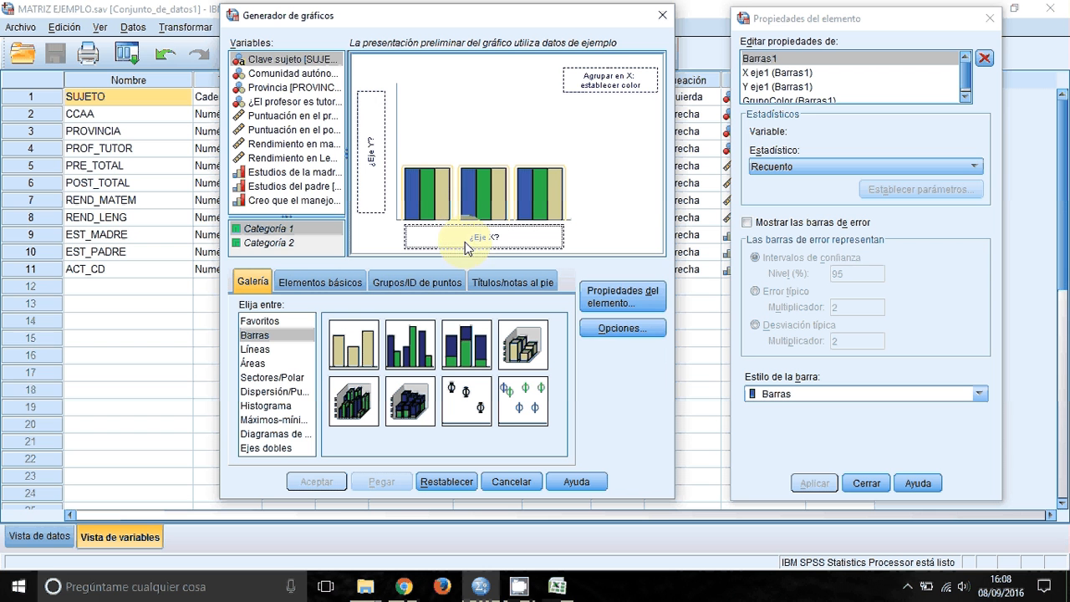
pyautogui.moveTo(285, 73); pyautogui.dragTo(599, 81)
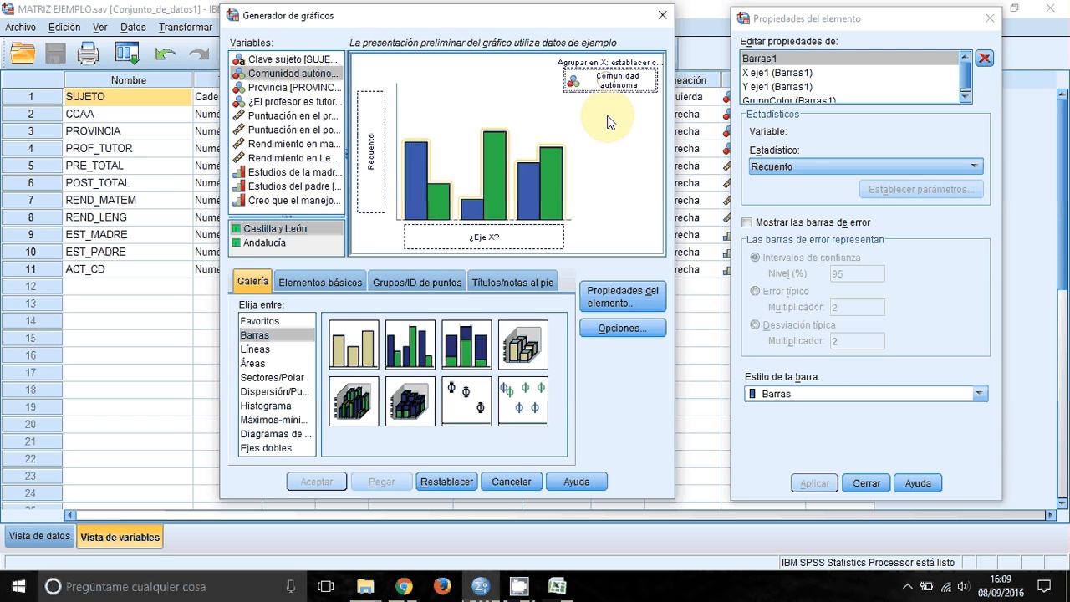
pyautogui.moveTo(261, 166); pyautogui.dragTo(470, 234)
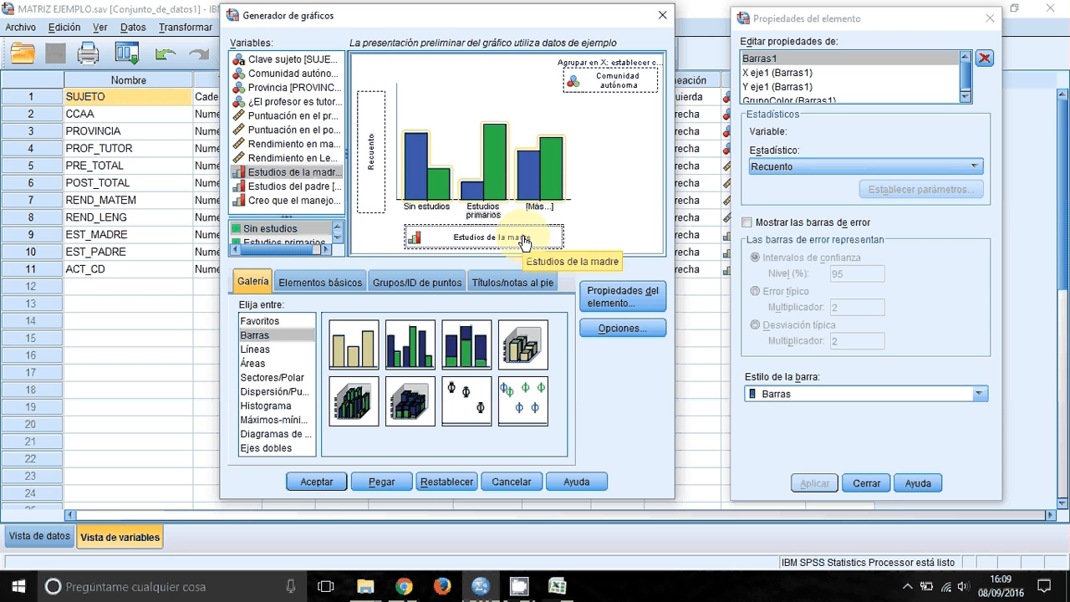
# Set the bars' statistic to Porcentaje, apply it, and generate the clustered bar chart
pyautogui.click(790, 167)
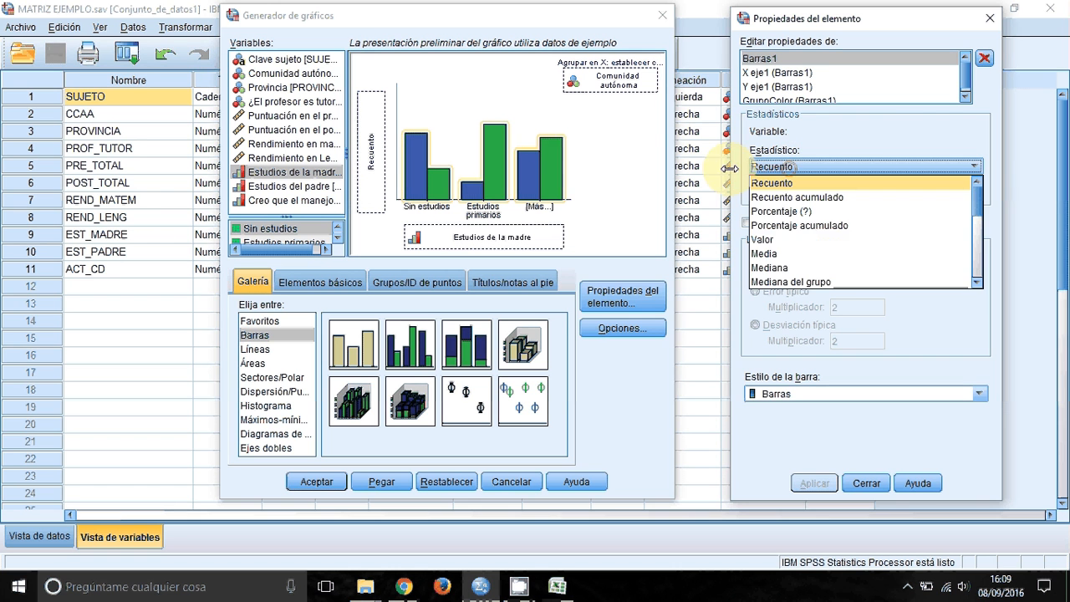
pyautogui.click(811, 211)
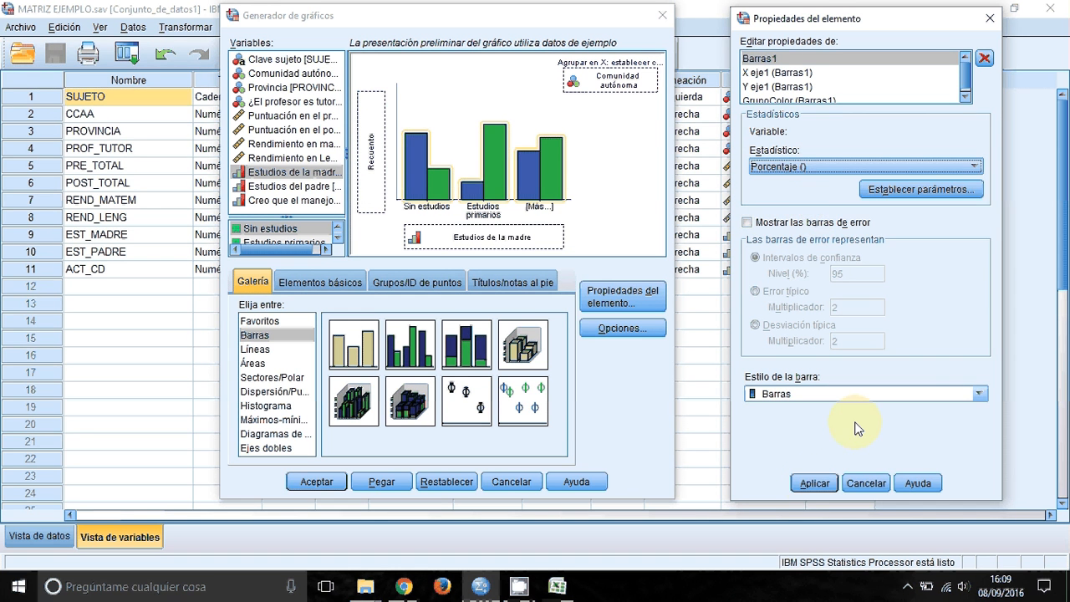
pyautogui.click(813, 483)
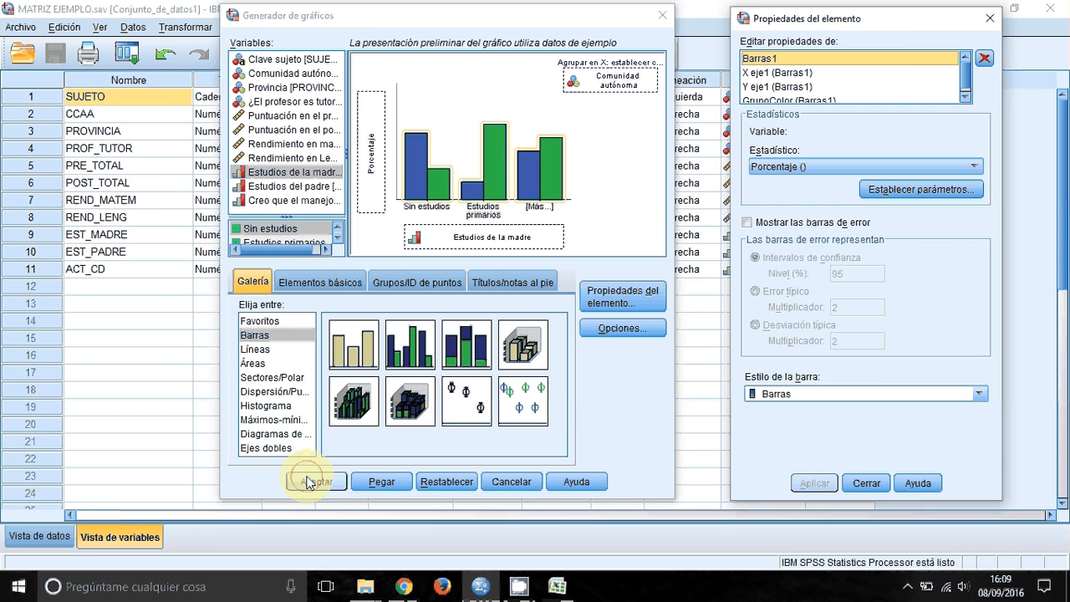
pyautogui.click(309, 482)
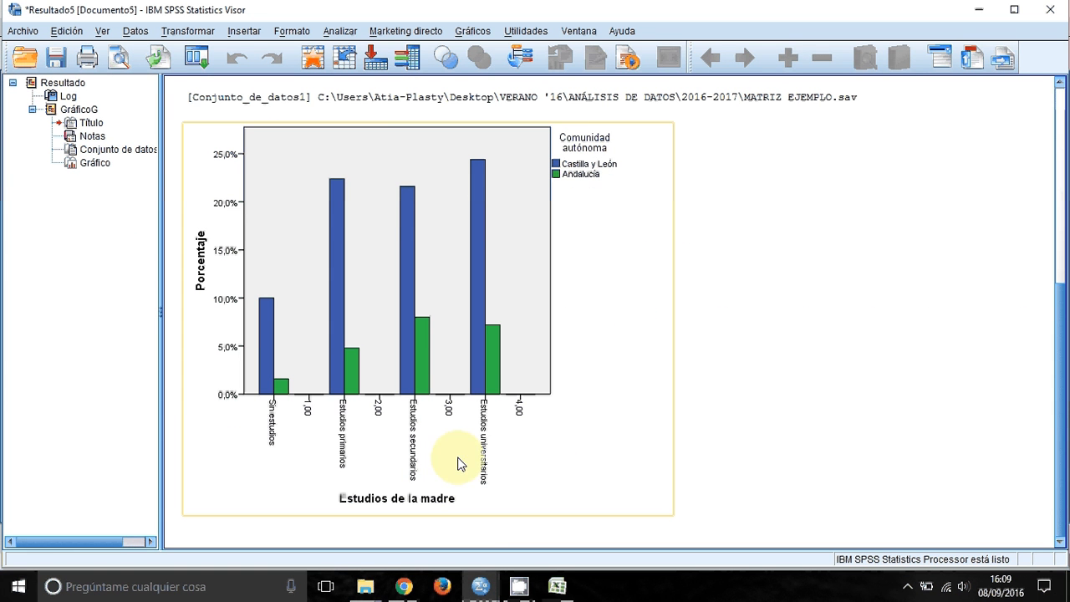
pyautogui.click(700, 202)
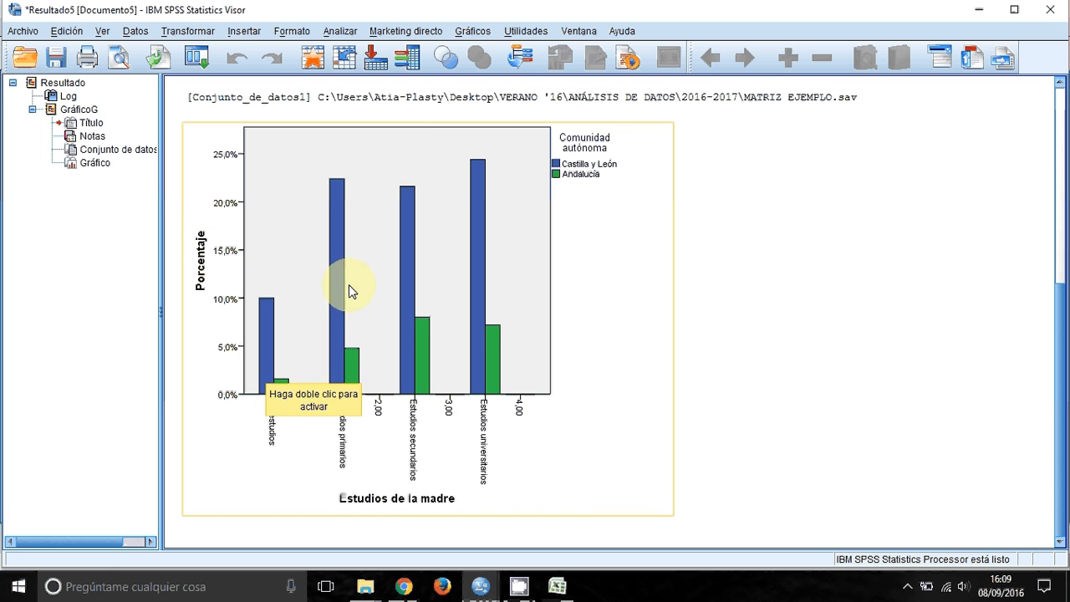
# Set the bar chart's percentage denominator to Total de cada categoría de variable de la leyenda (mismo color de relleno) and generate the chart again
pyautogui.click(484, 31)
pyautogui.click(493, 51)
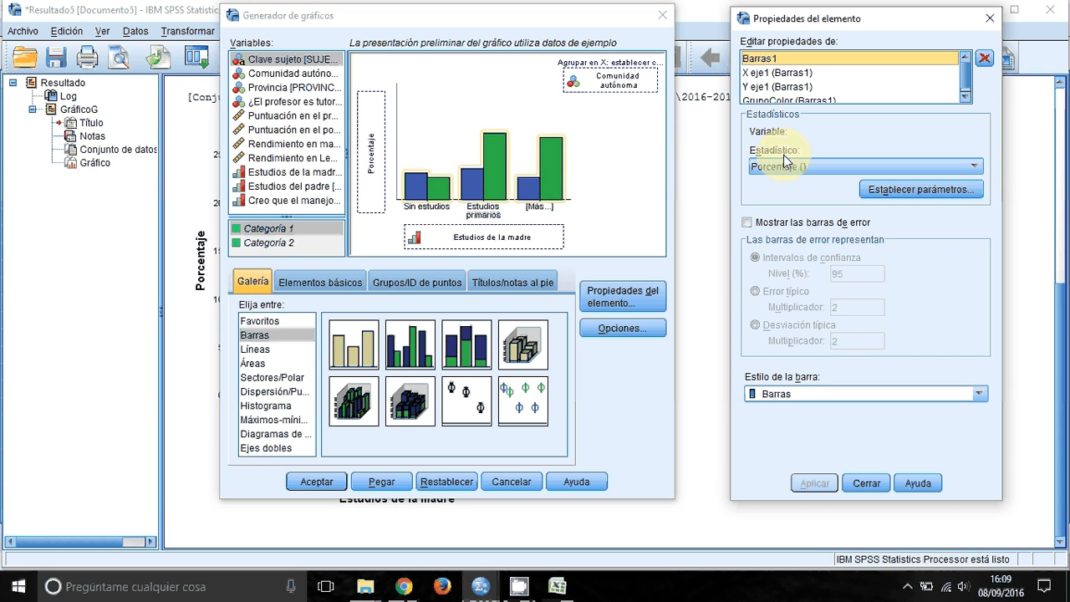
pyautogui.moveTo(814, 25); pyautogui.dragTo(801, 25)
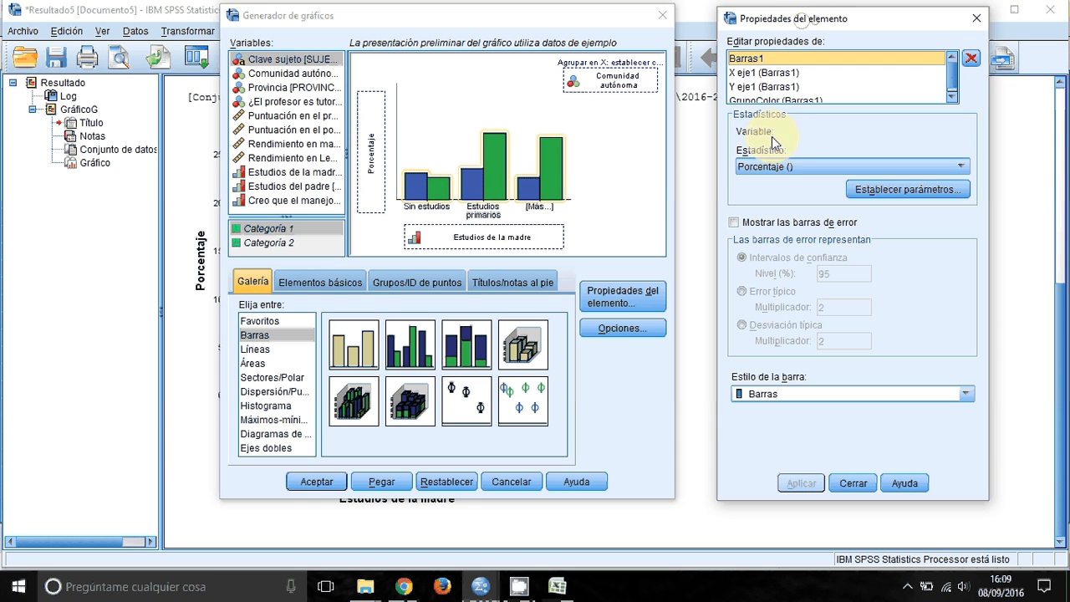
pyautogui.click(885, 190)
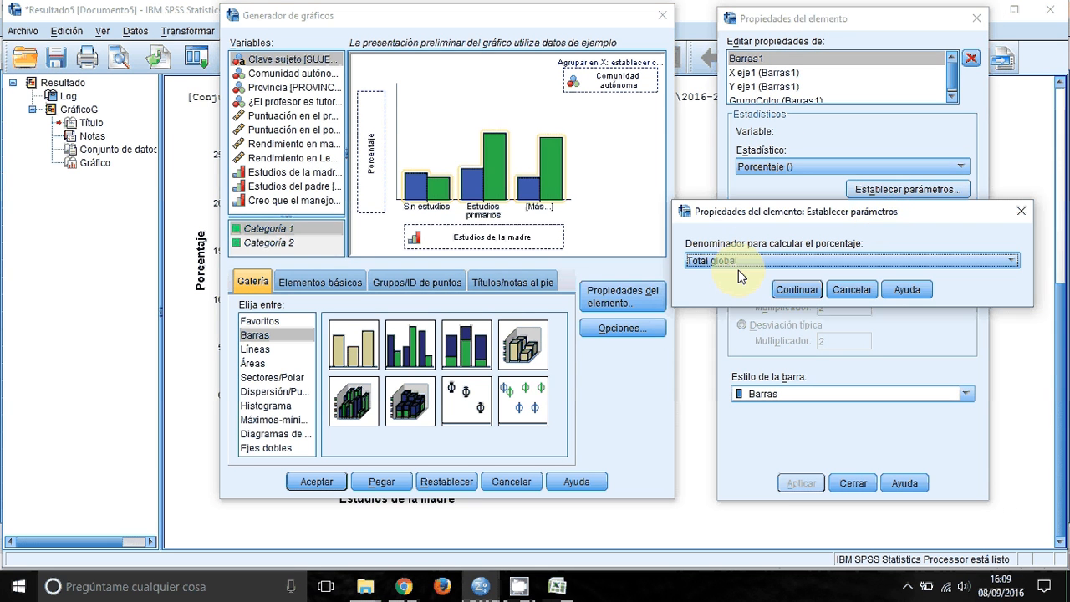
pyautogui.click(730, 264)
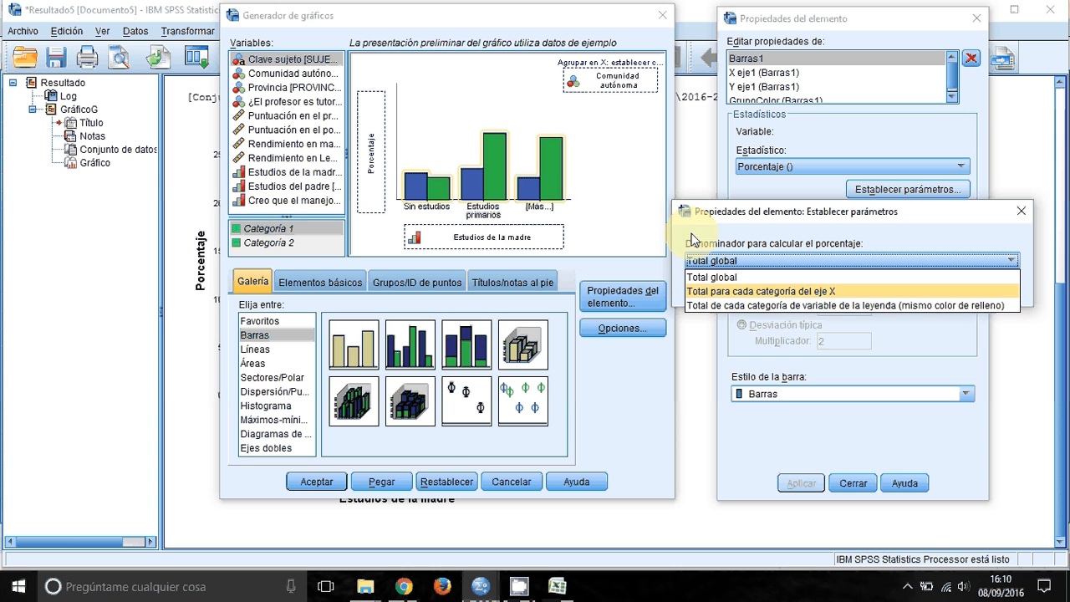
pyautogui.click(778, 305)
pyautogui.click(798, 290)
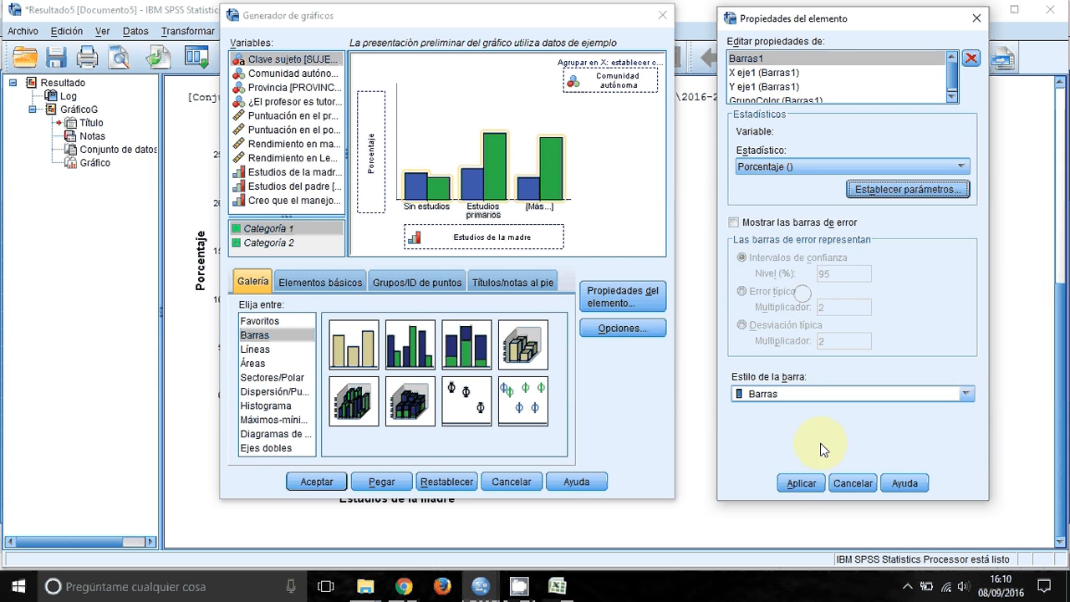
pyautogui.click(803, 484)
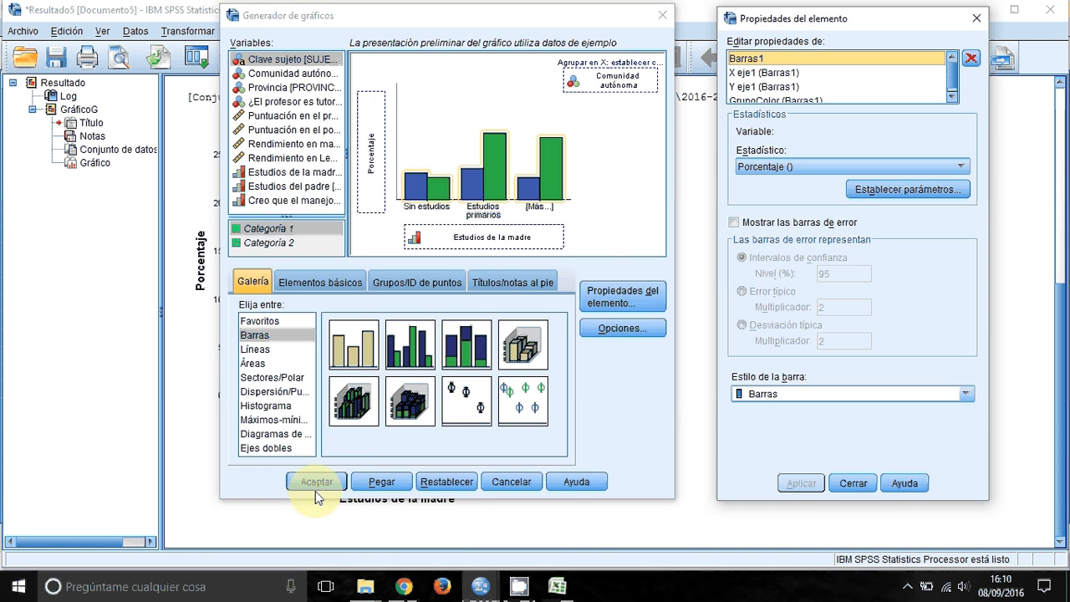
pyautogui.click(316, 483)
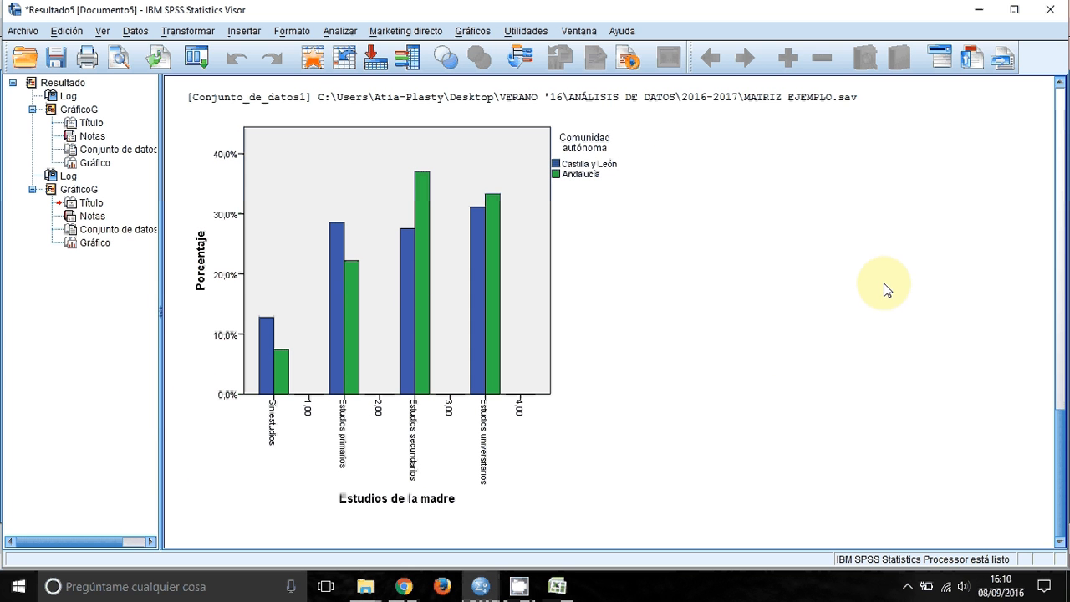
# Reopen the Chart Builder and replace the clustered bars with a simple boxplot from Diagramas de caja
pyautogui.click(471, 31)
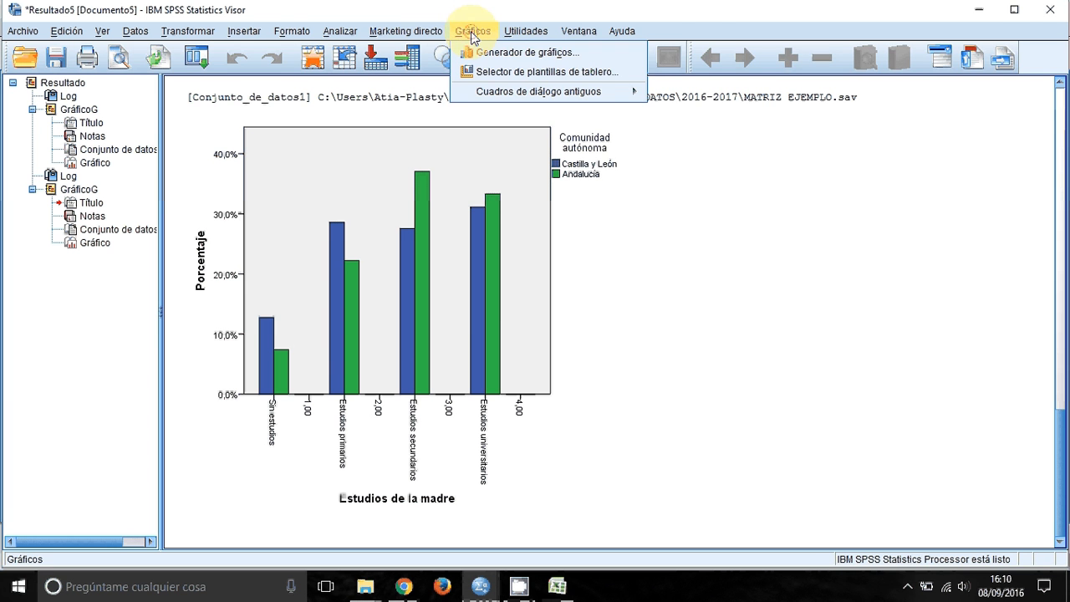
pyautogui.click(481, 51)
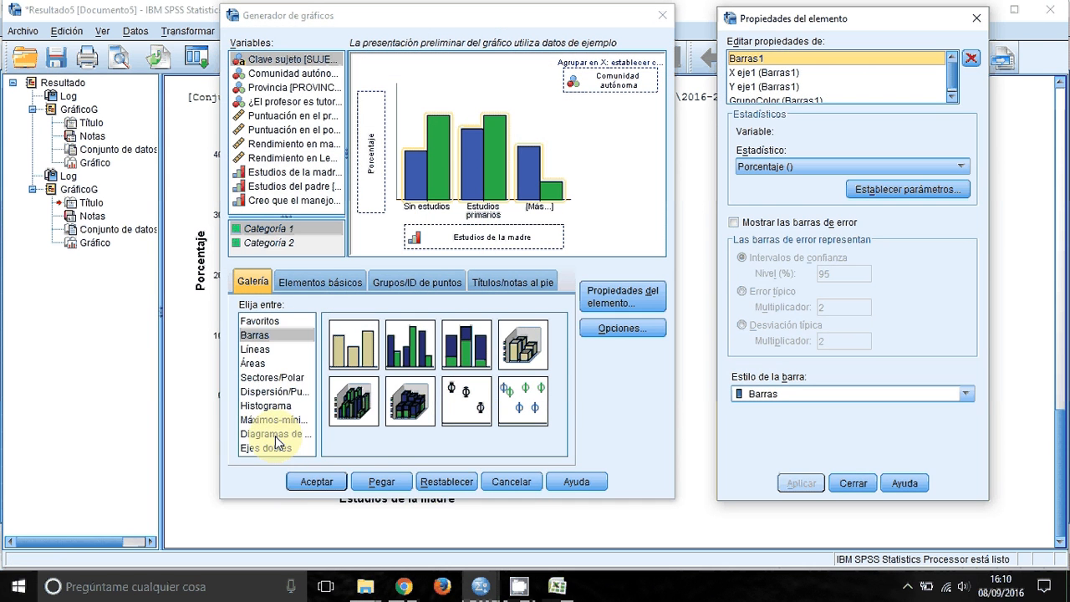
pyautogui.click(276, 434)
pyautogui.click(354, 360)
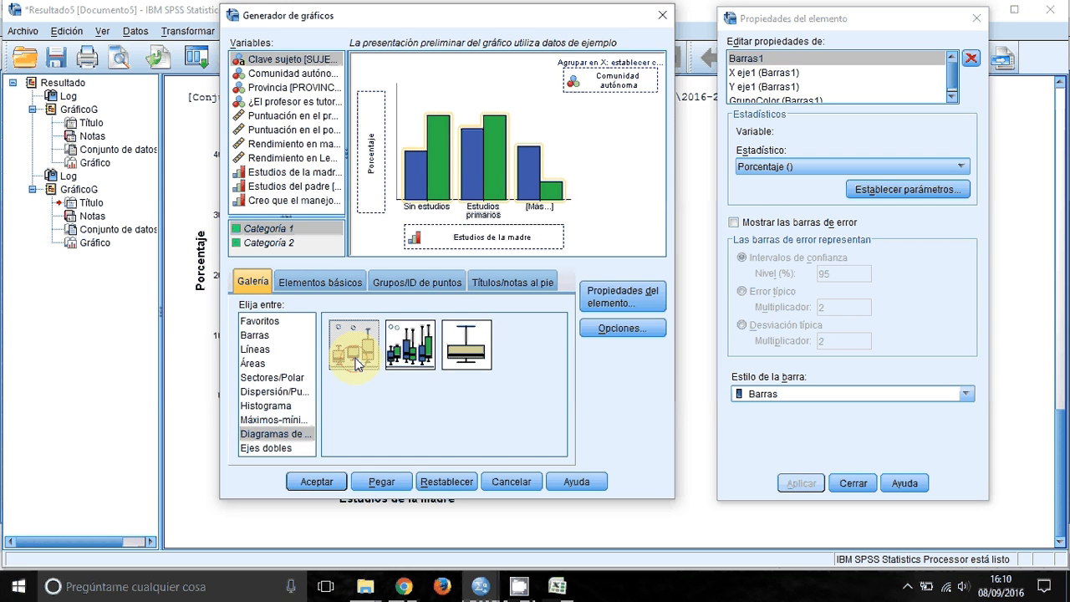
pyautogui.moveTo(362, 368); pyautogui.dragTo(500, 140)
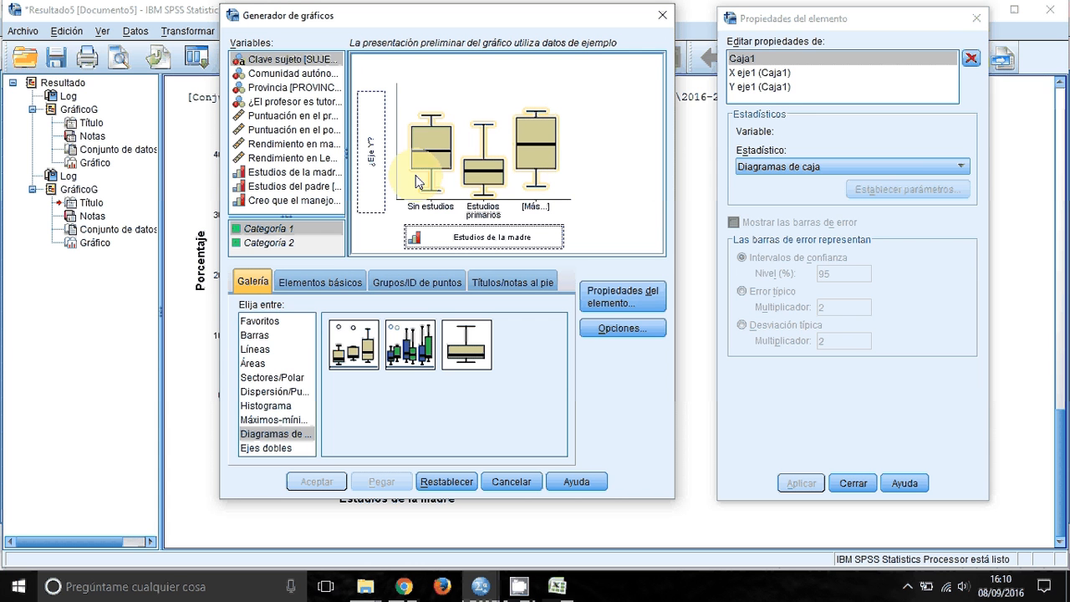
# Remove Estudios de la madre from the boxplot's X axis and place it there again
pyautogui.click(269, 145)
pyautogui.moveTo(269, 155); pyautogui.dragTo(316, 154)
pyautogui.click(496, 241)
pyautogui.moveTo(500, 244); pyautogui.dragTo(273, 178)
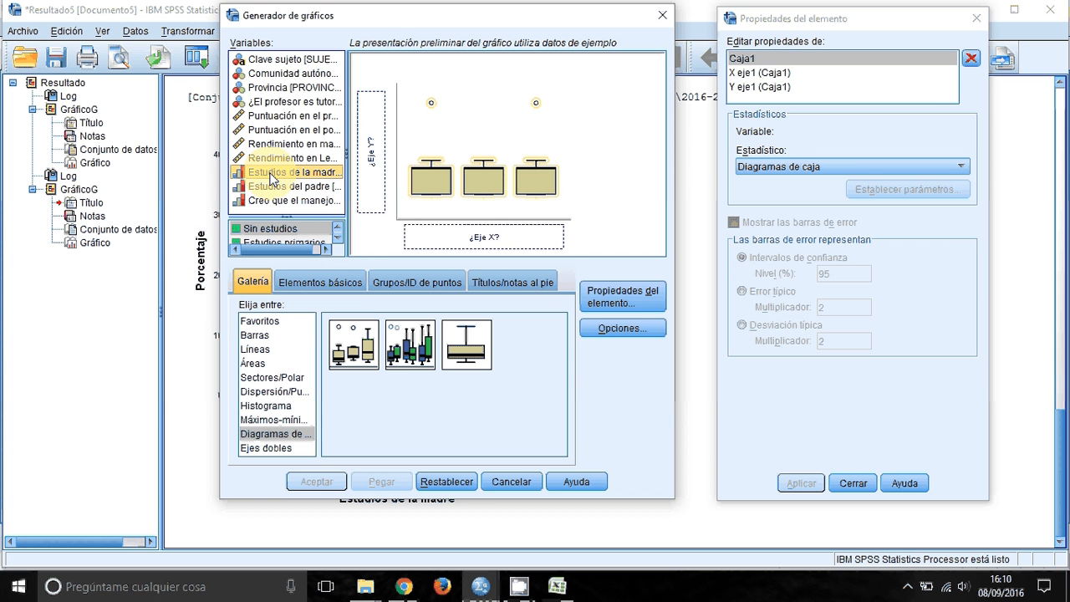
pyautogui.moveTo(270, 177); pyautogui.dragTo(490, 237)
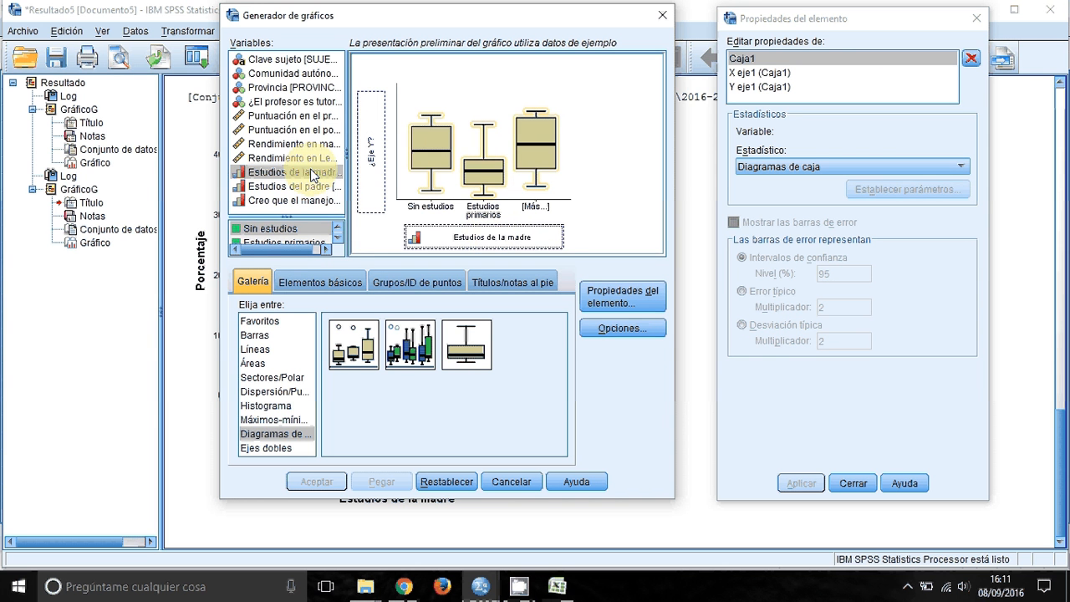
# Assign Rendimiento en matemáticas to the Y axis and generate the boxplot by Estudios de la madre
pyautogui.moveTo(310, 144); pyautogui.dragTo(375, 148)
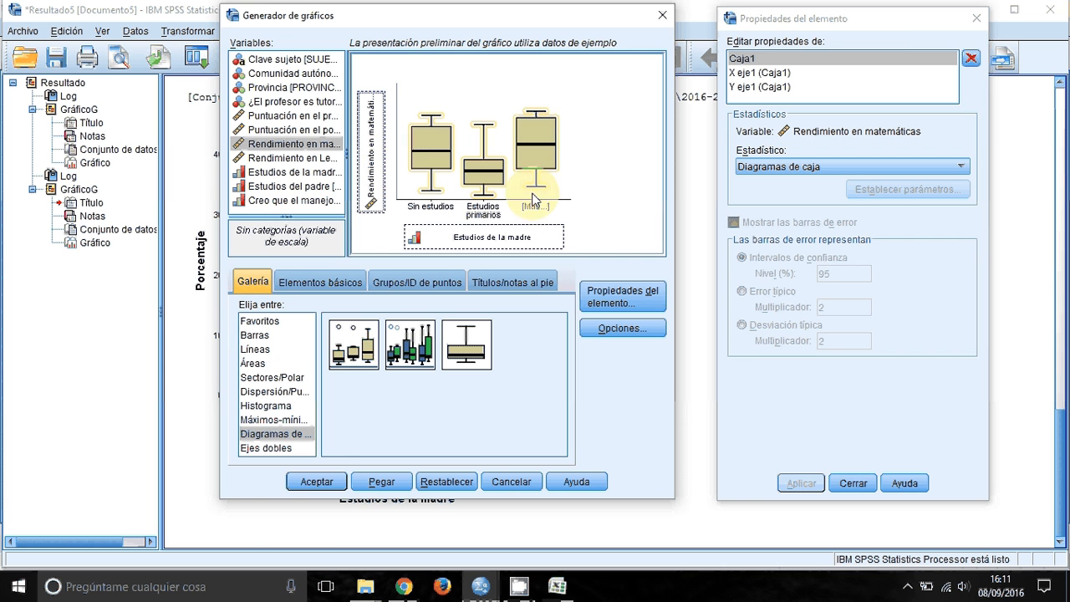
pyautogui.click(323, 483)
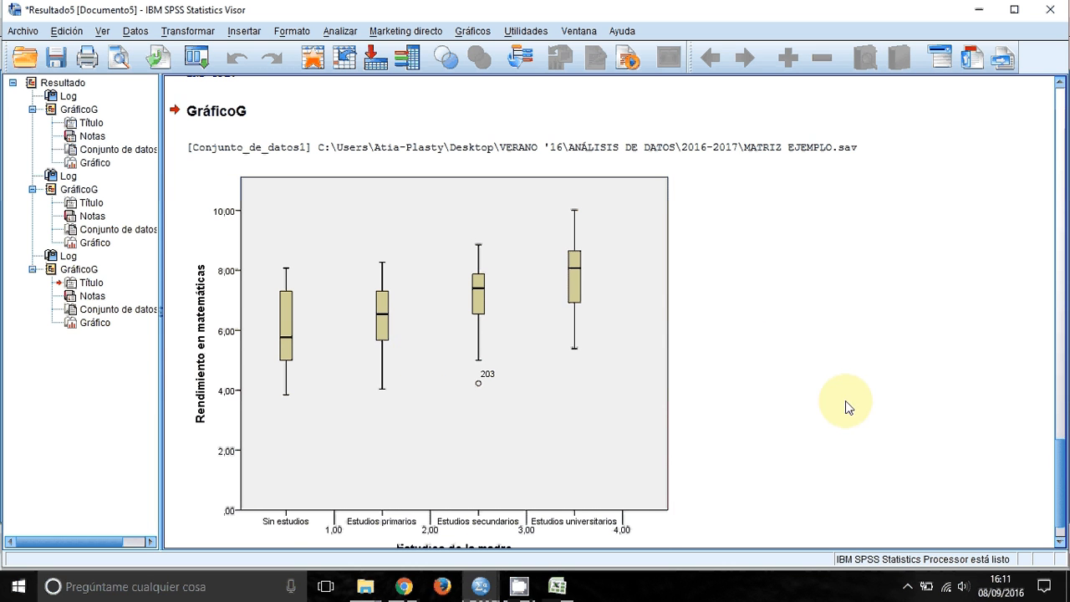
pyautogui.scroll(-1, 845, 401)
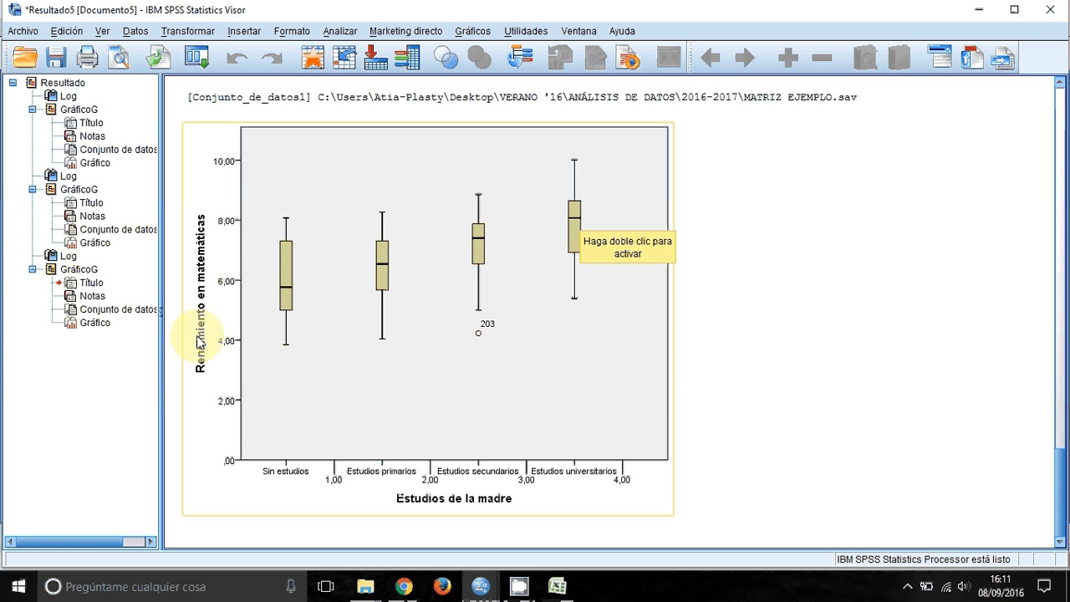
pyautogui.click(790, 282)
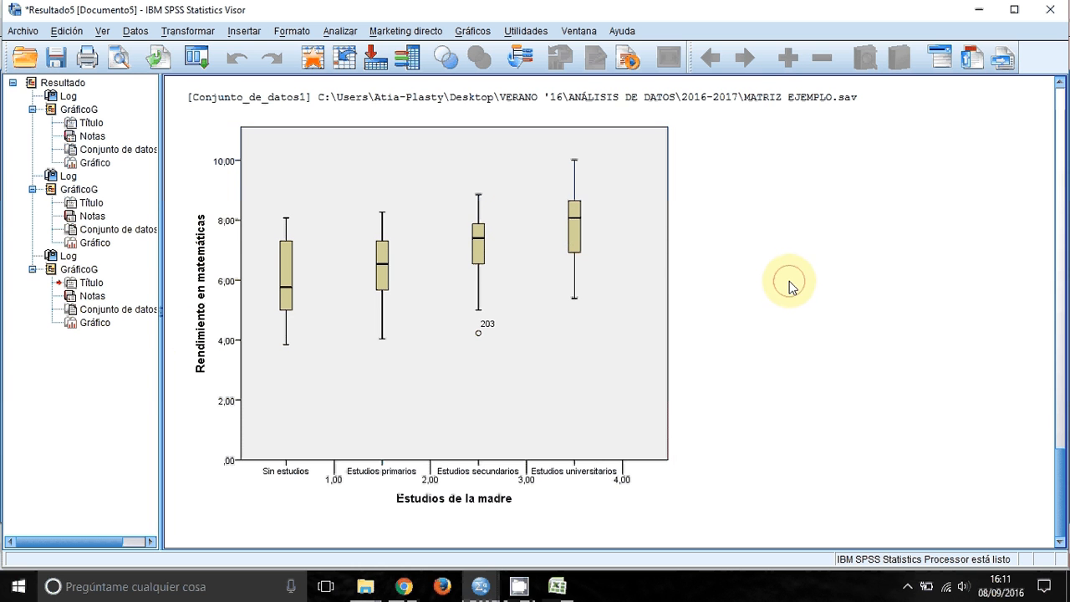
pyautogui.click(286, 286)
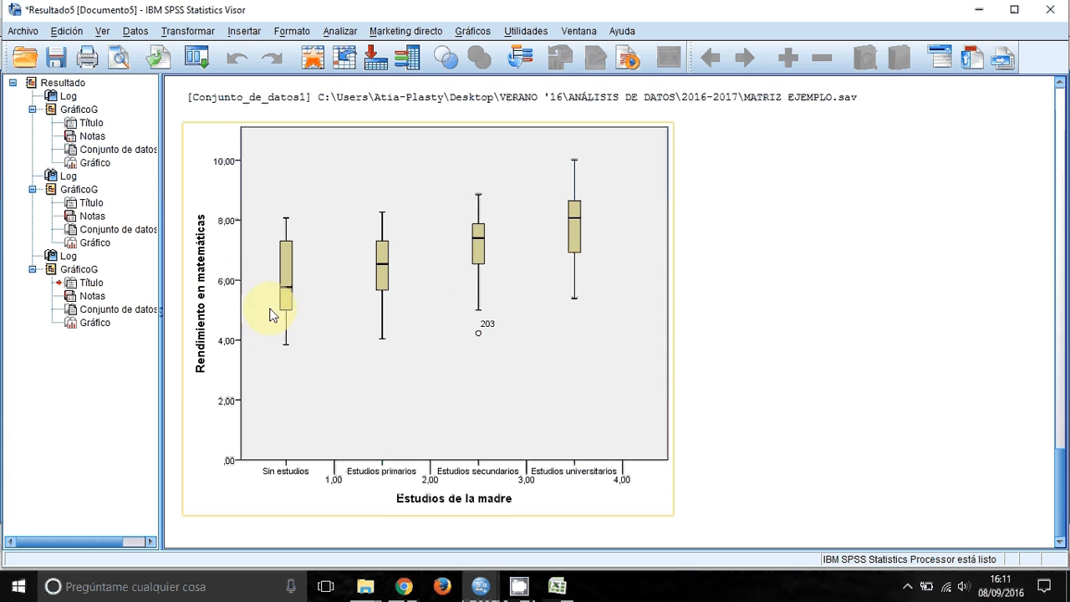
pyautogui.click(739, 231)
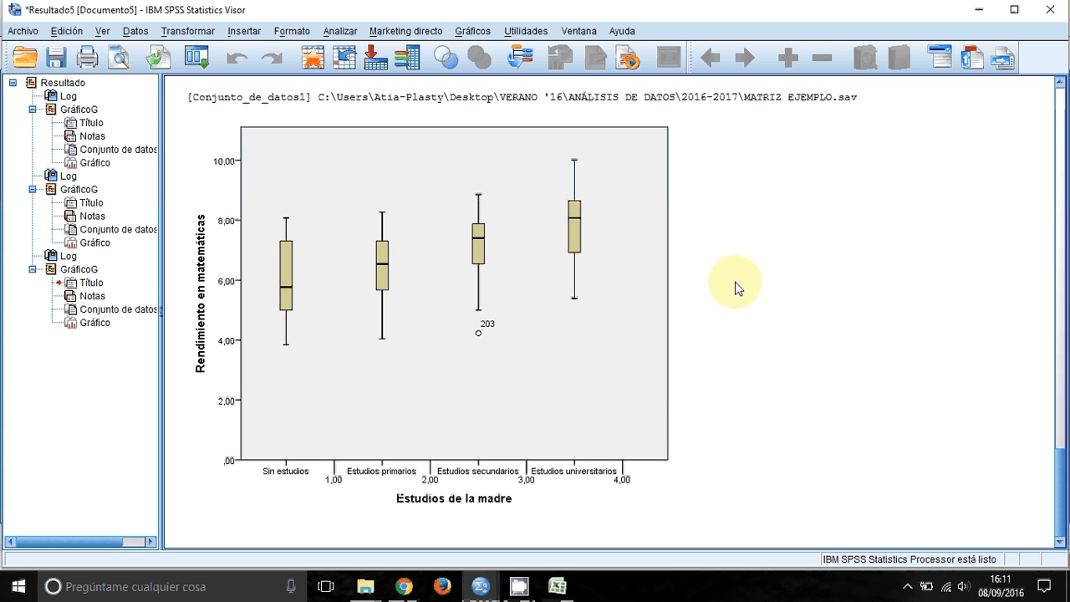
# Reopen the Chart Builder and replace the boxplot with a simple scatterplot from Dispersión/Puntos
pyautogui.click(473, 31)
pyautogui.click(493, 52)
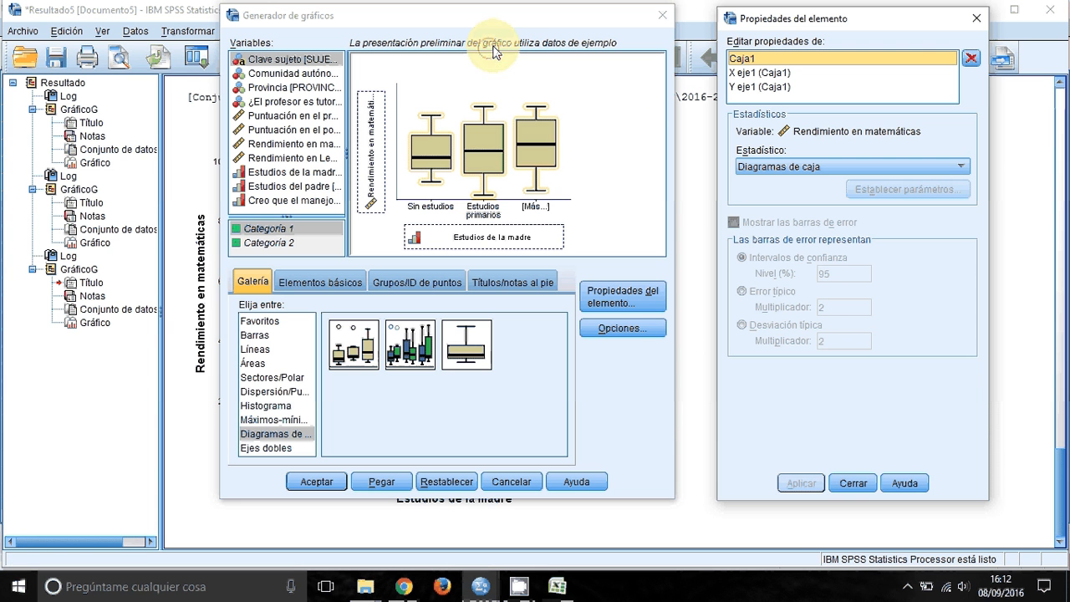
pyautogui.click(469, 372)
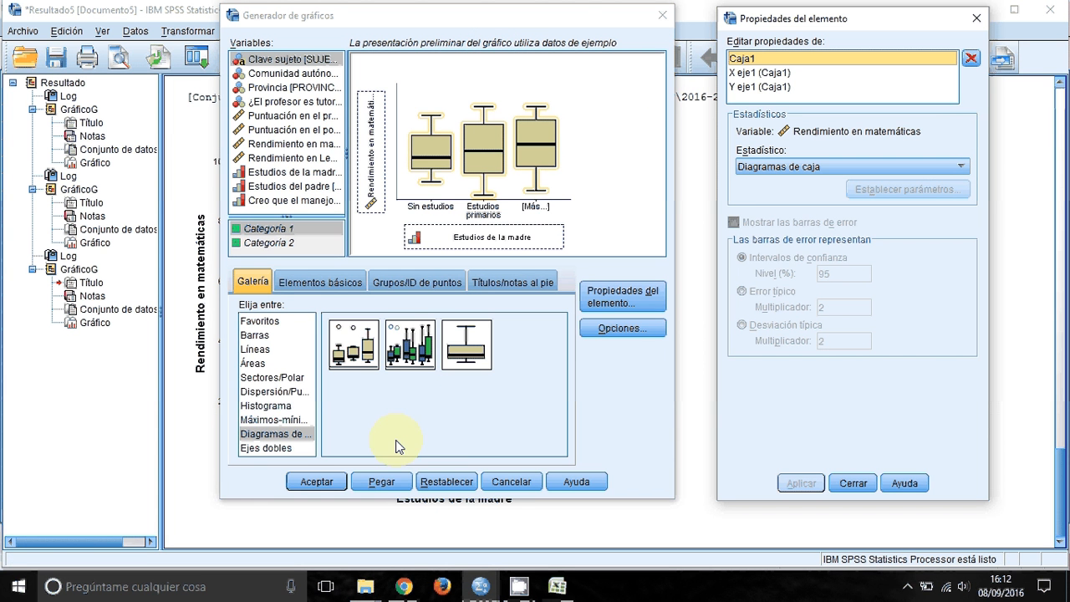
pyautogui.click(266, 395)
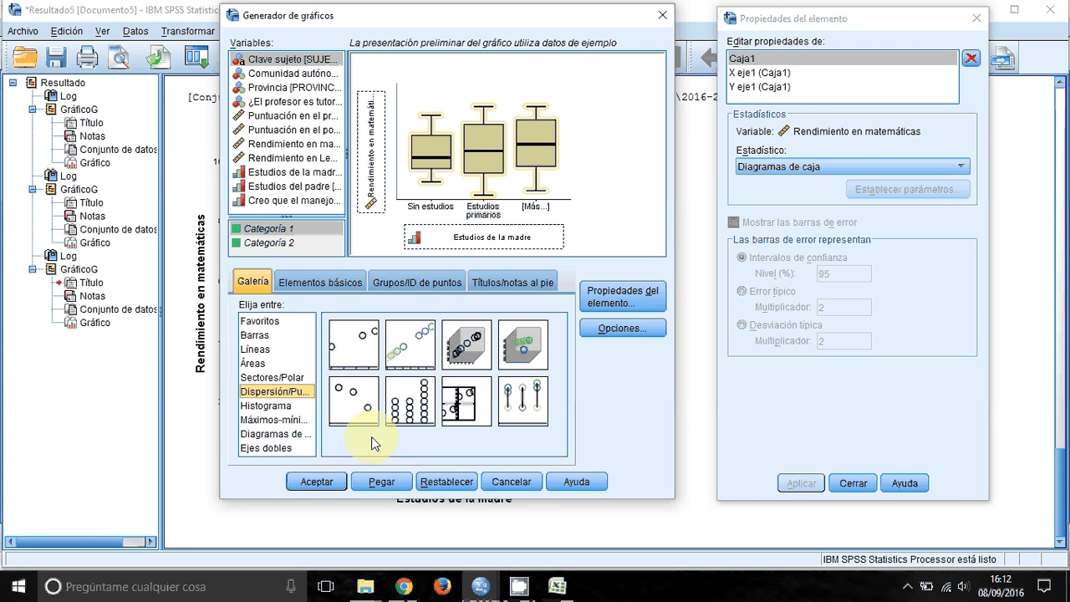
pyautogui.click(356, 341)
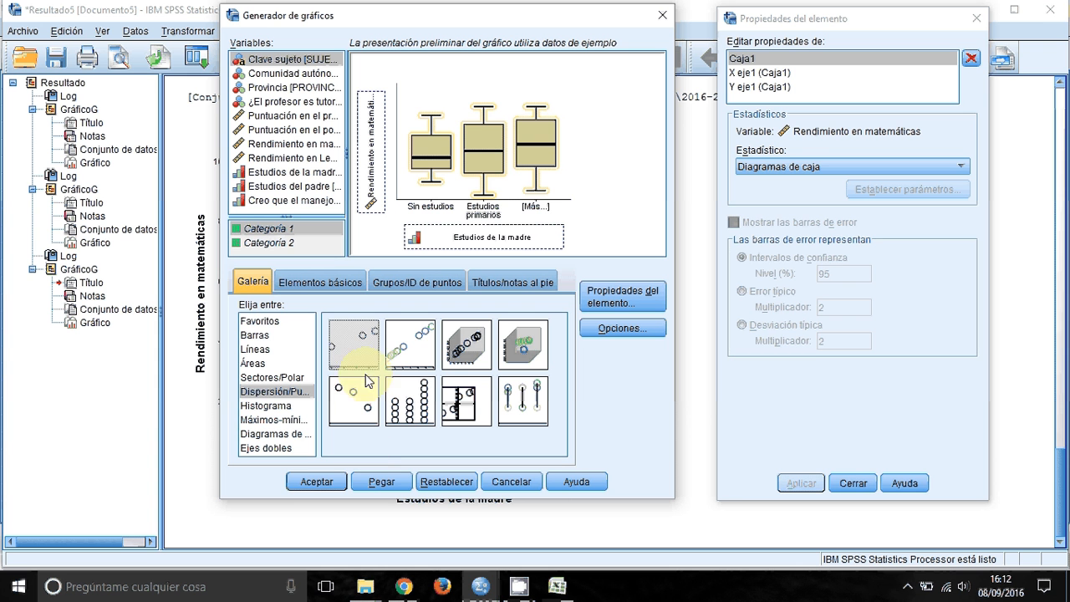
pyautogui.moveTo(347, 358); pyautogui.dragTo(481, 154)
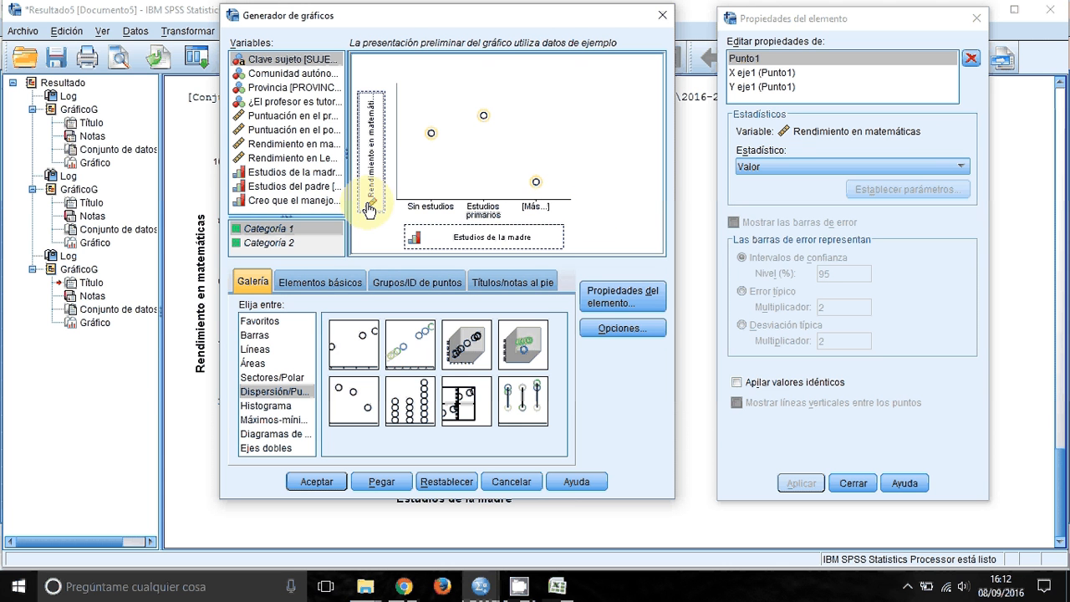
# Assign Puntuación en el pretest to the Y axis and Rendimiento en matemáticas to the X axis, and generate the scatterplot
pyautogui.moveTo(284, 117); pyautogui.dragTo(462, 232)
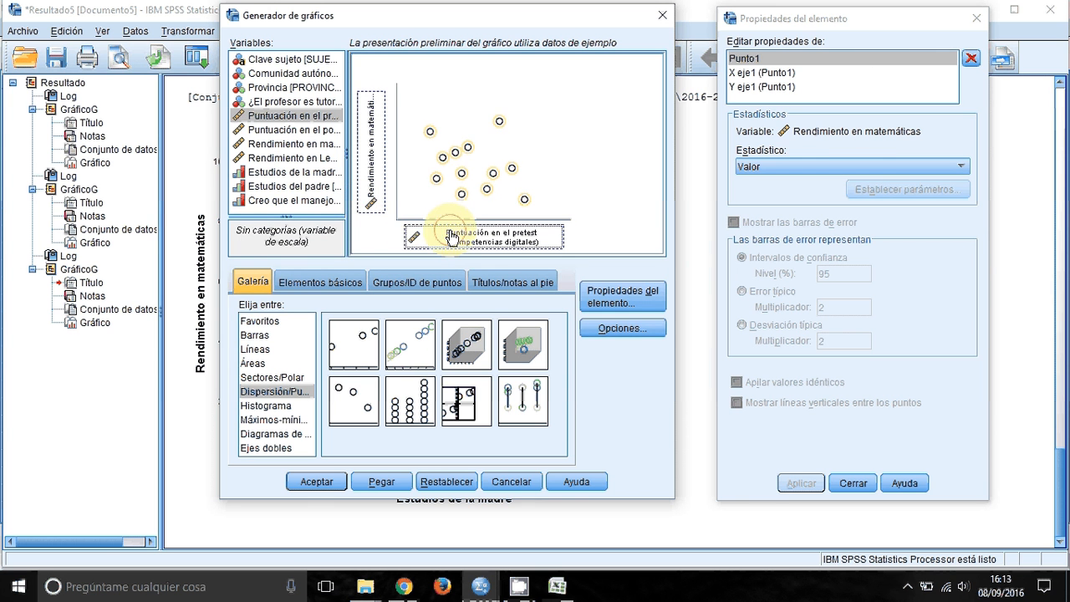
pyautogui.moveTo(451, 236); pyautogui.dragTo(371, 150)
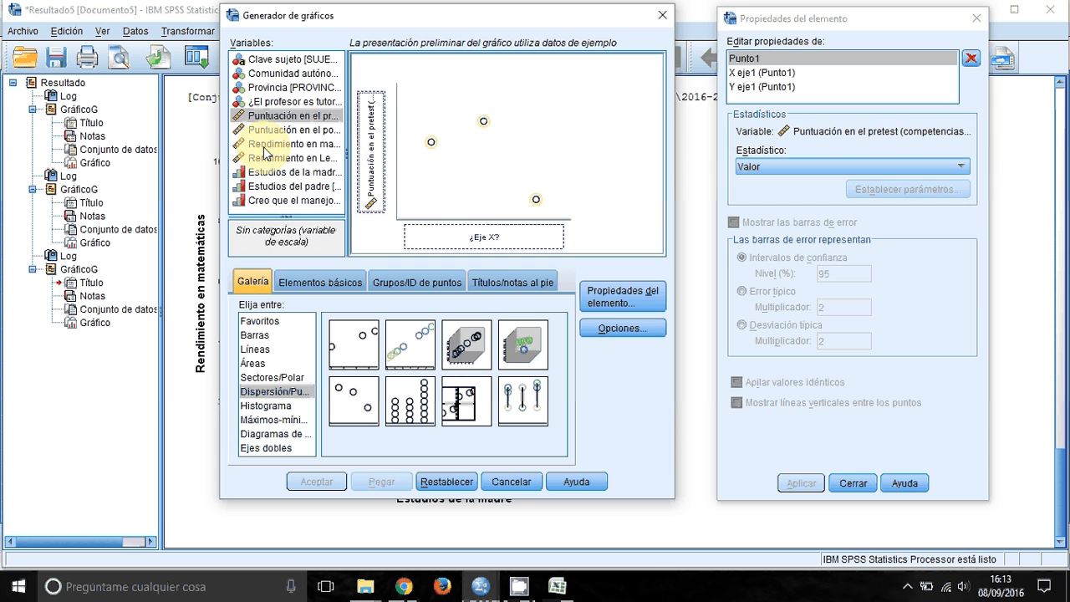
pyautogui.moveTo(266, 146); pyautogui.dragTo(481, 238)
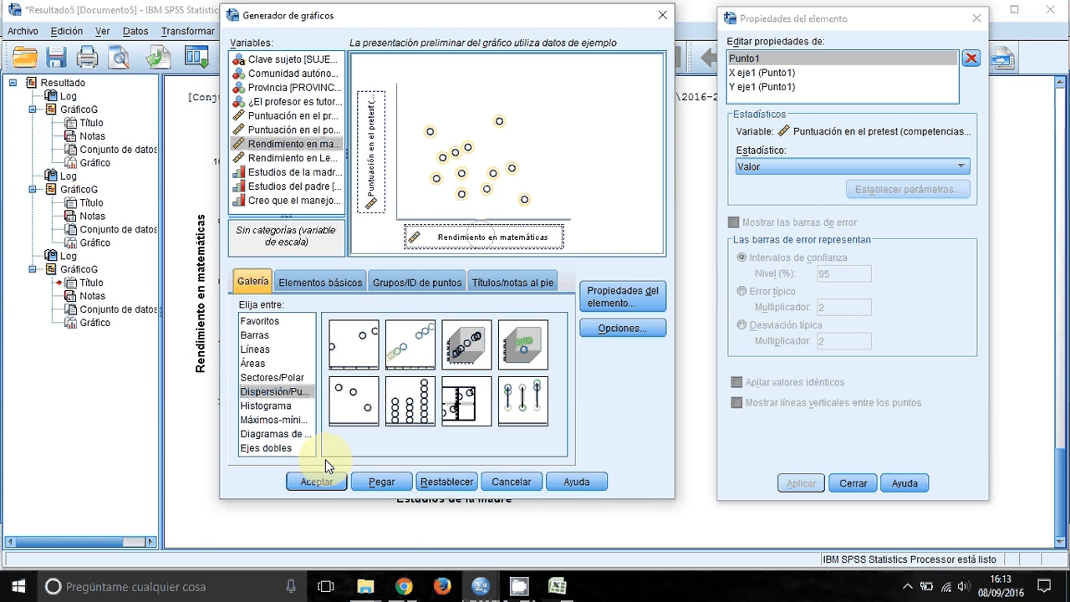
pyautogui.click(318, 482)
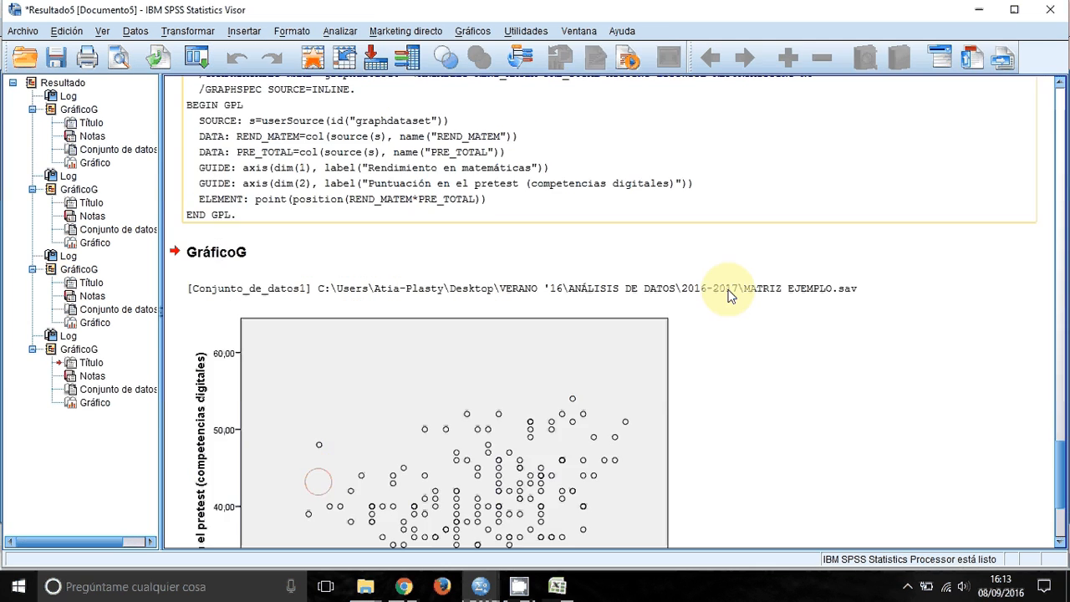
pyautogui.scroll(-5, 729, 295)
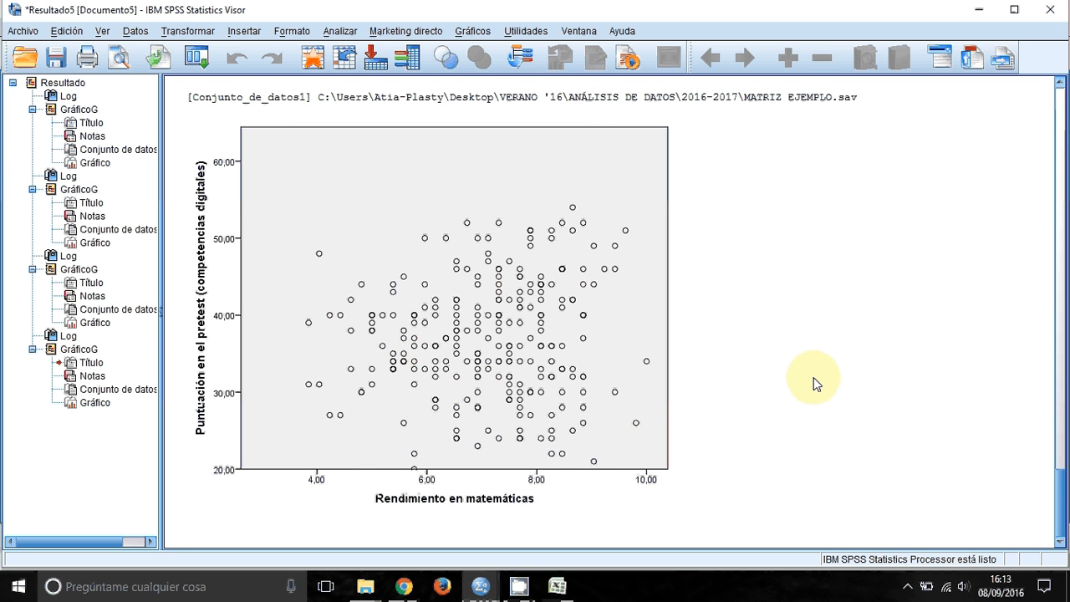
pyautogui.click(673, 382)
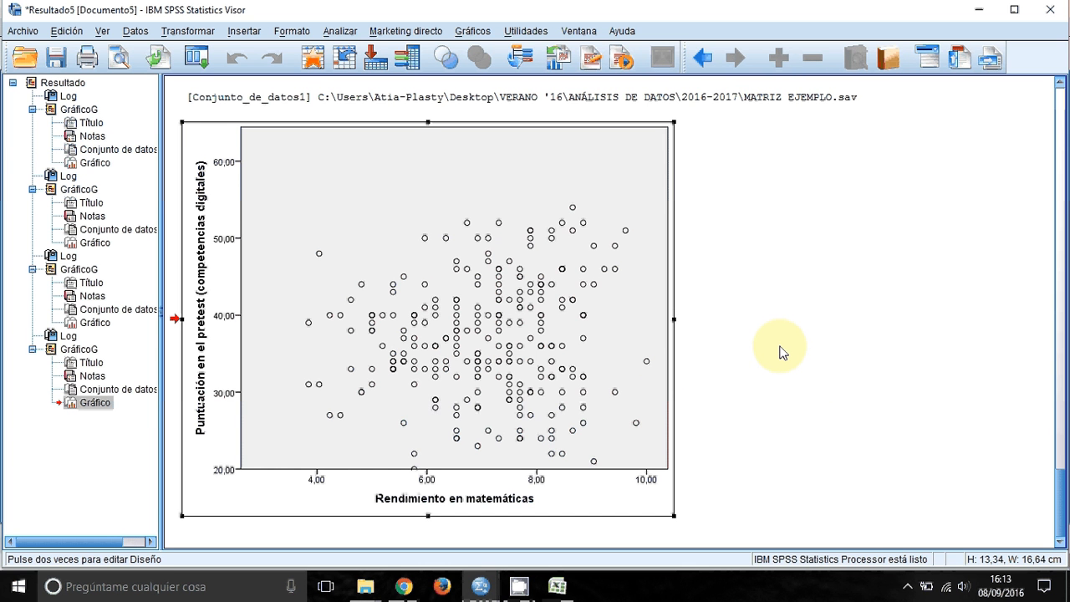
# Open Tablas de contingencia and replace the column variable with Estudios de la madre, keeping Comunidad autónoma in the rows
pyautogui.click(341, 34)
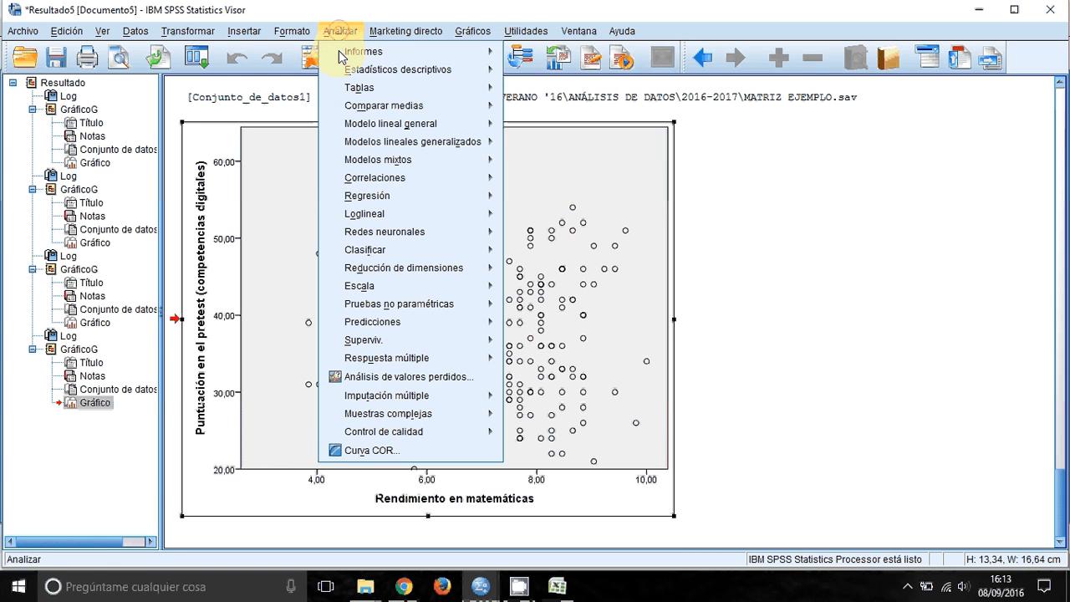
pyautogui.moveTo(454, 71)
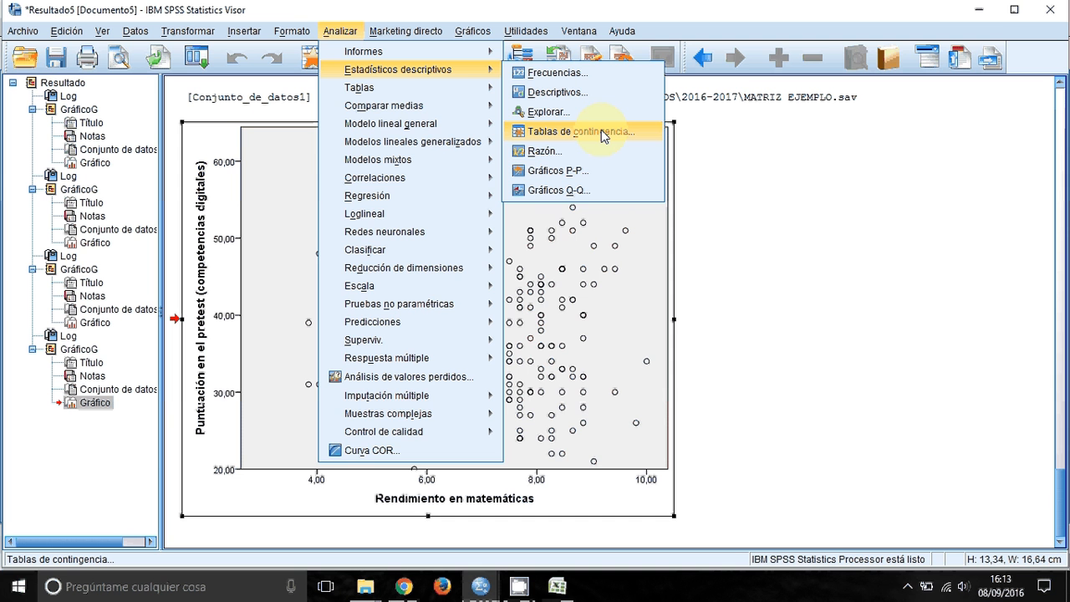
pyautogui.click(603, 134)
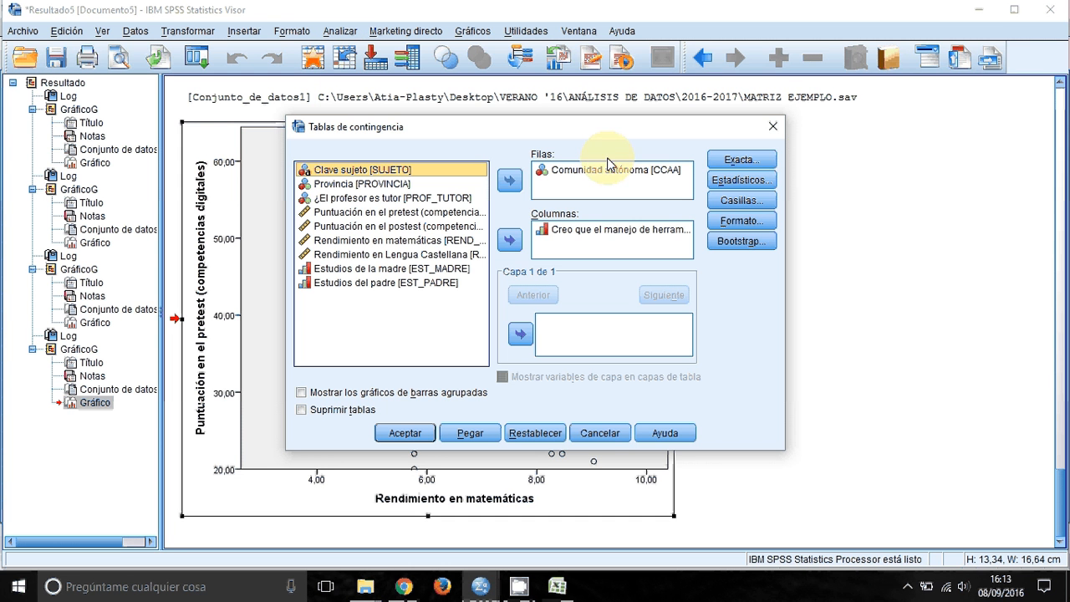
pyautogui.click(635, 229)
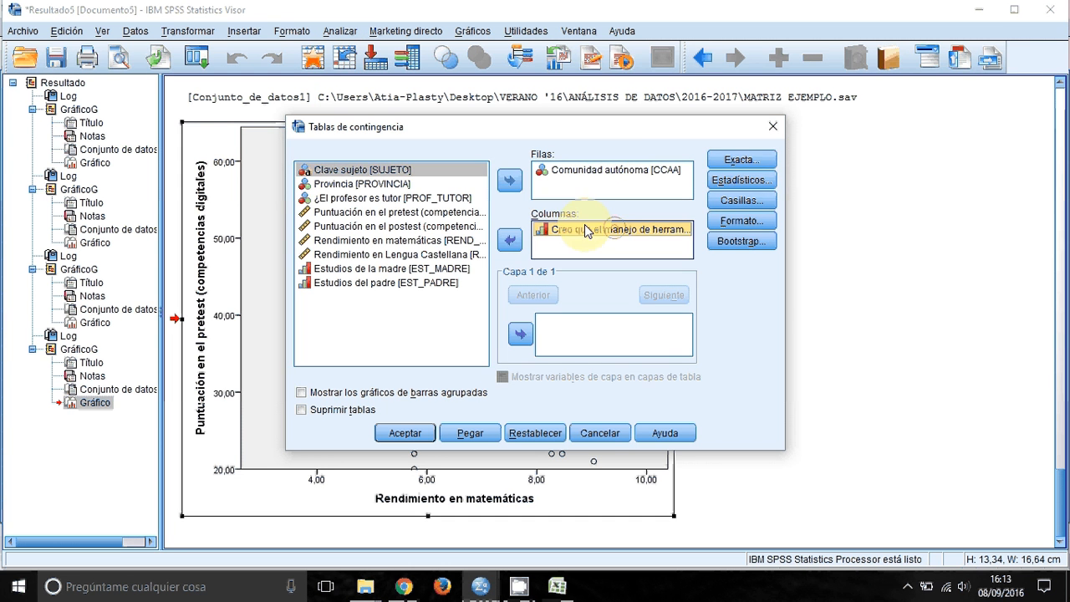
pyautogui.click(510, 240)
pyautogui.click(413, 268)
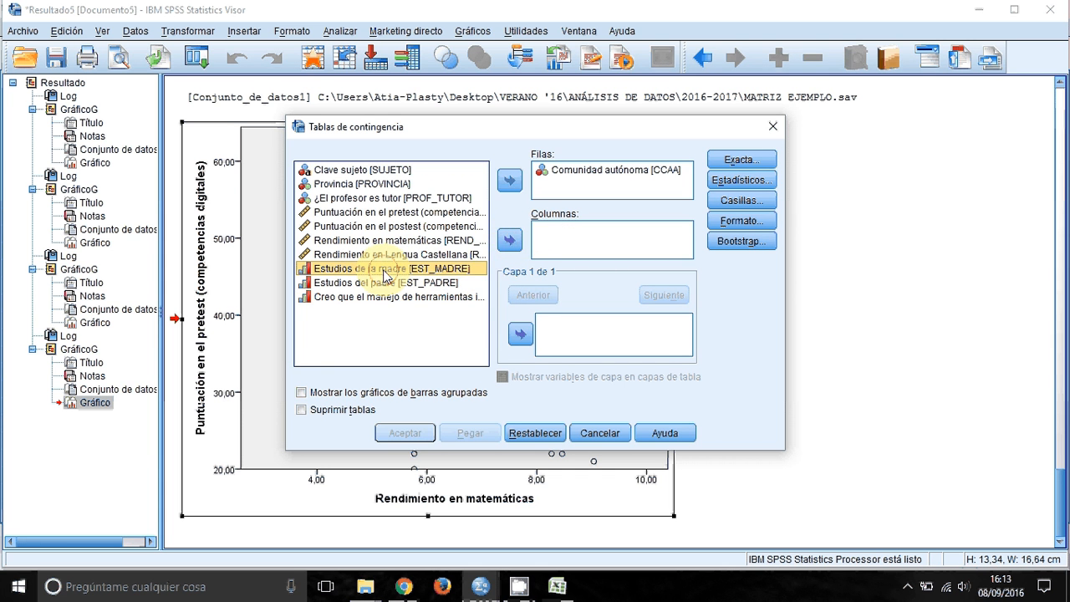
pyautogui.click(513, 241)
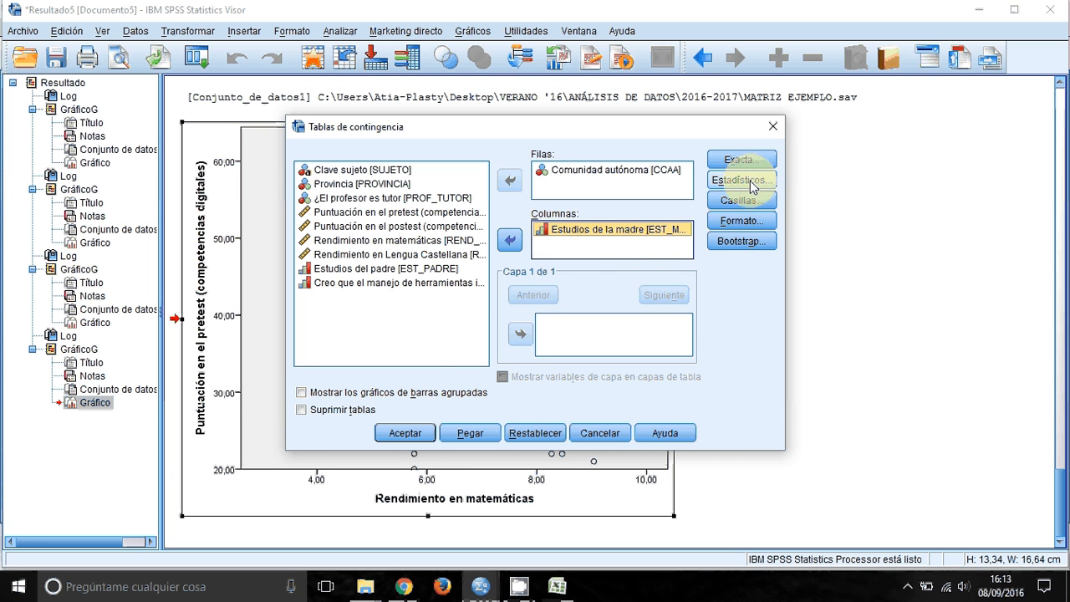
# Keep Observado counts and Fila percentages in the cell display and generate the contingency table
pyautogui.click(741, 203)
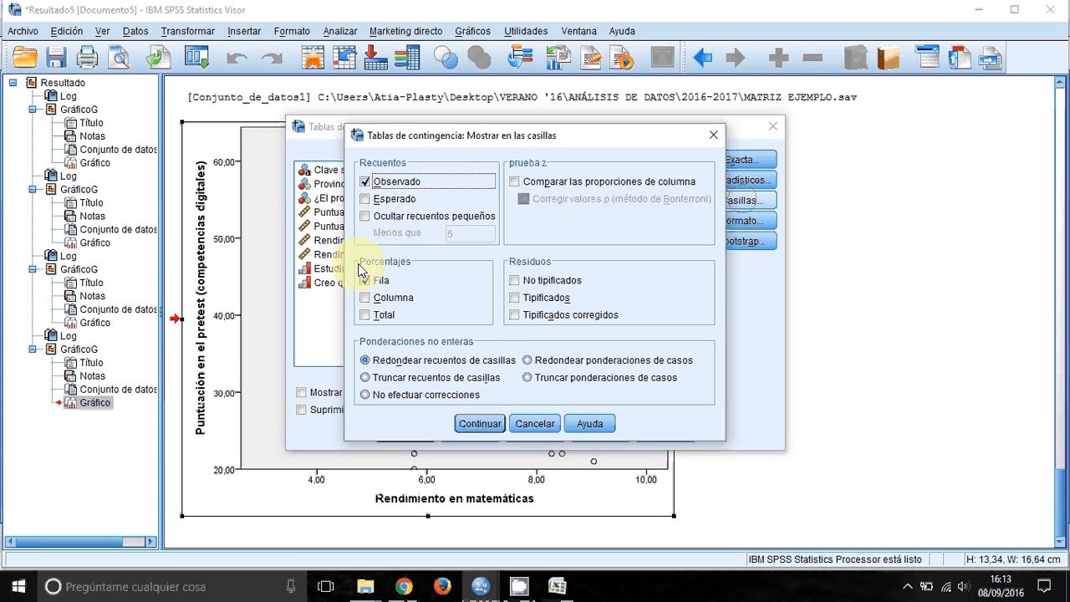
pyautogui.click(470, 424)
pyautogui.click(408, 434)
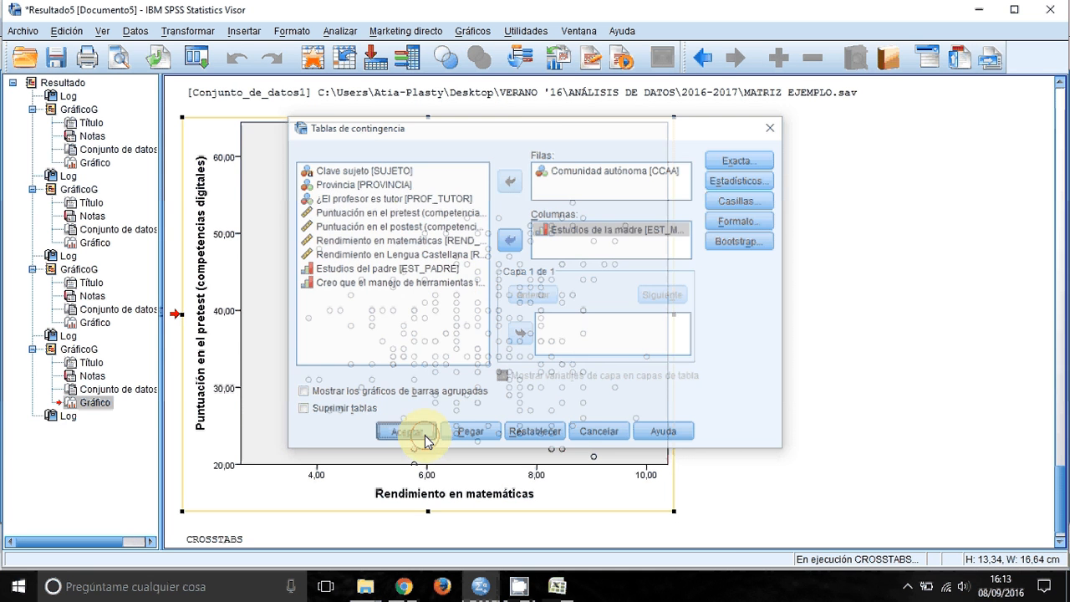
# Copy the Comunidad autónoma by Estudios de la madre contingency table and switch to Excel
pyautogui.click(526, 306)
pyautogui.rightClick(579, 302)
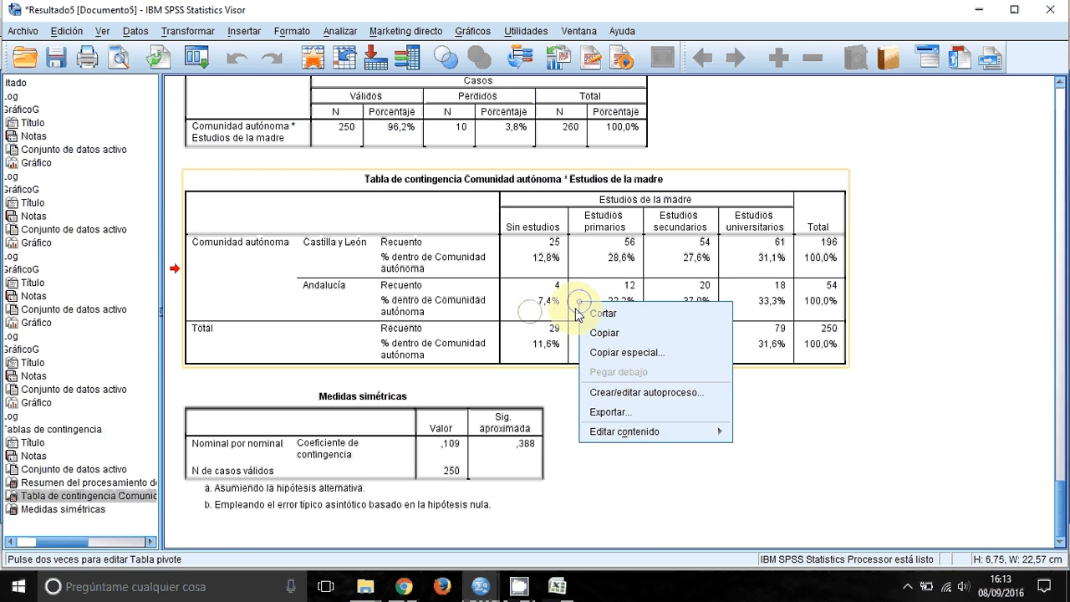
pyautogui.click(608, 334)
pyautogui.click(558, 586)
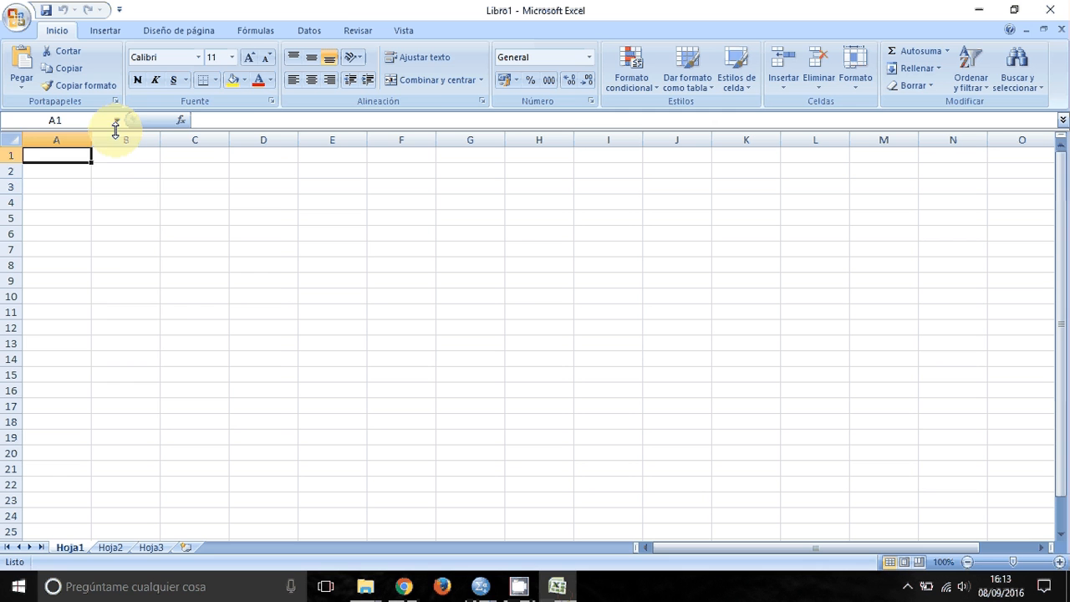
pyautogui.rightClick(80, 158)
pyautogui.click(167, 221)
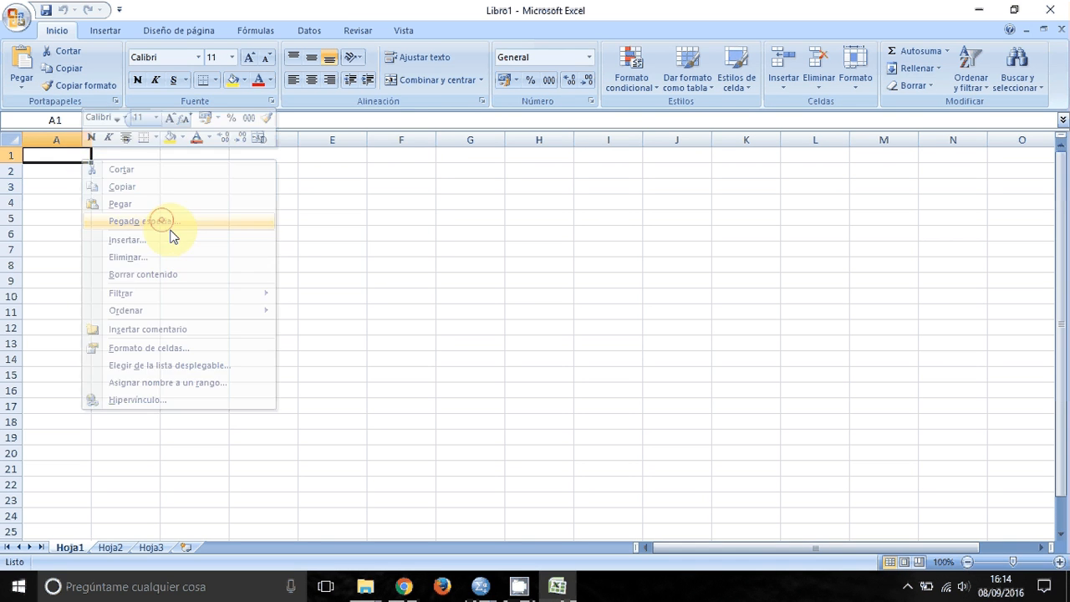
pyautogui.click(391, 330)
# Paste the copied contingency table into Hoja1 starting at cell A1
pyautogui.rightClick(55, 157)
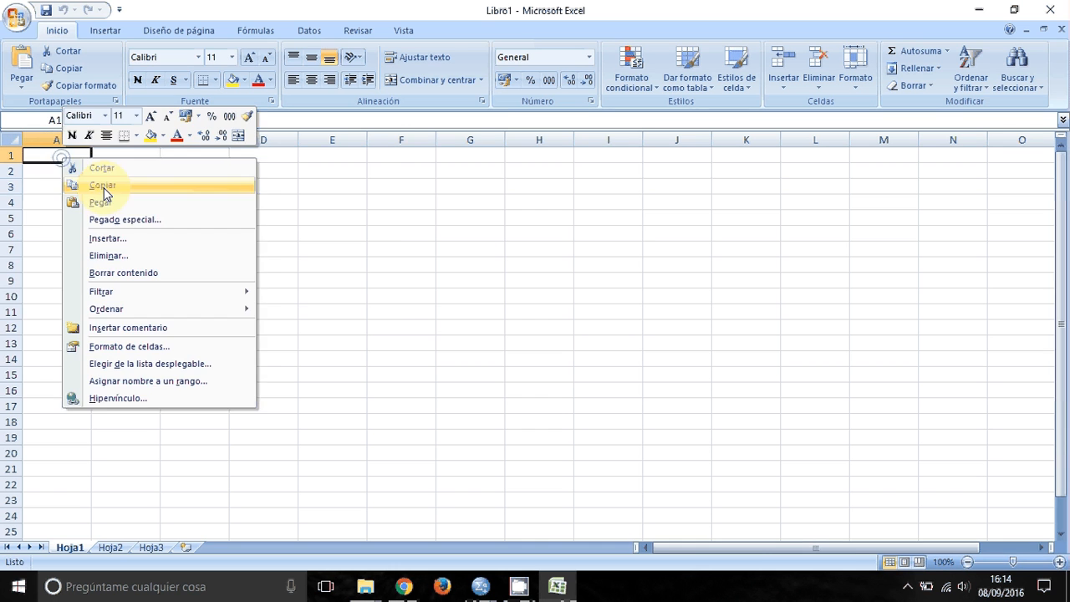
pyautogui.click(117, 204)
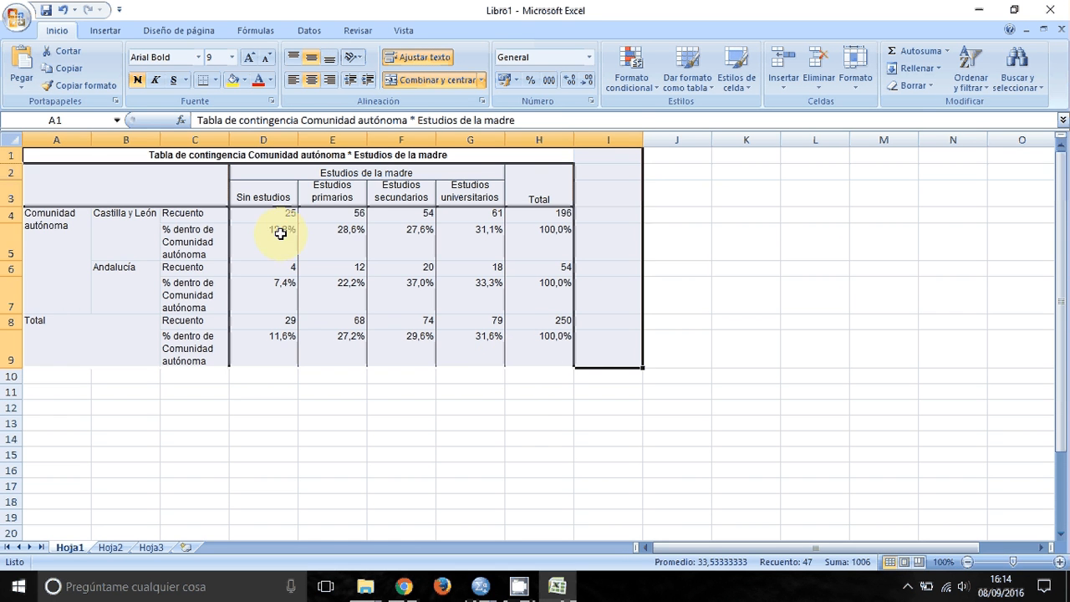
# Copy the row percentages of both communities, D5:G5 and D7:G7, and paste them together starting at D17
pyautogui.moveTo(281, 236); pyautogui.dragTo(492, 244)
pyautogui.keyDown('ctrl'); pyautogui.moveTo(259, 302); pyautogui.dragTo(449, 287); pyautogui.keyUp('ctrl')
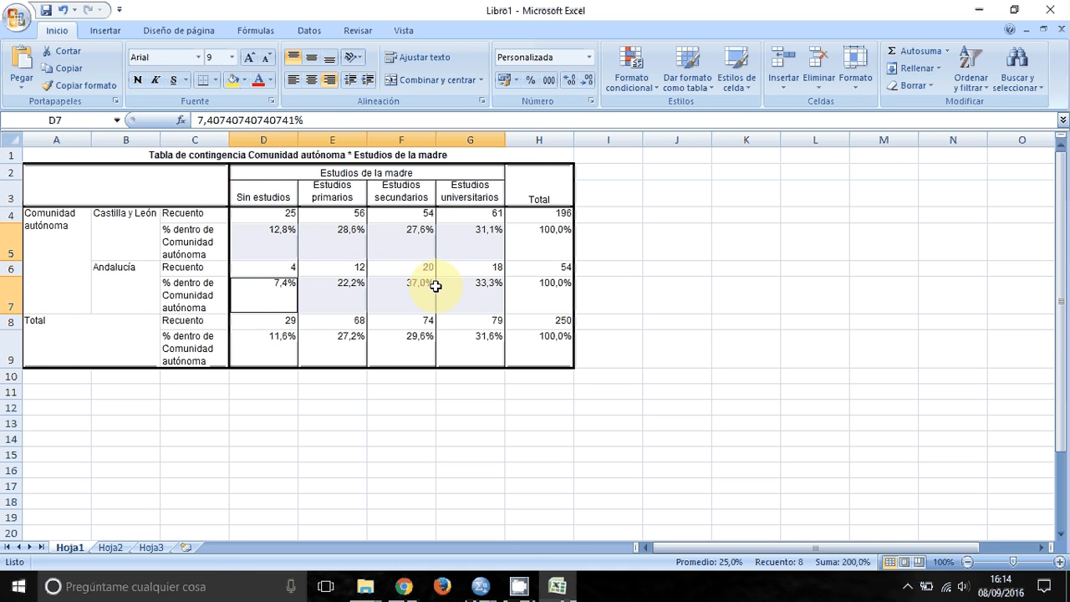
pyautogui.hotkey('ctrl', 'c')
pyautogui.scroll(-2, 376, 343)
pyautogui.click(287, 360)
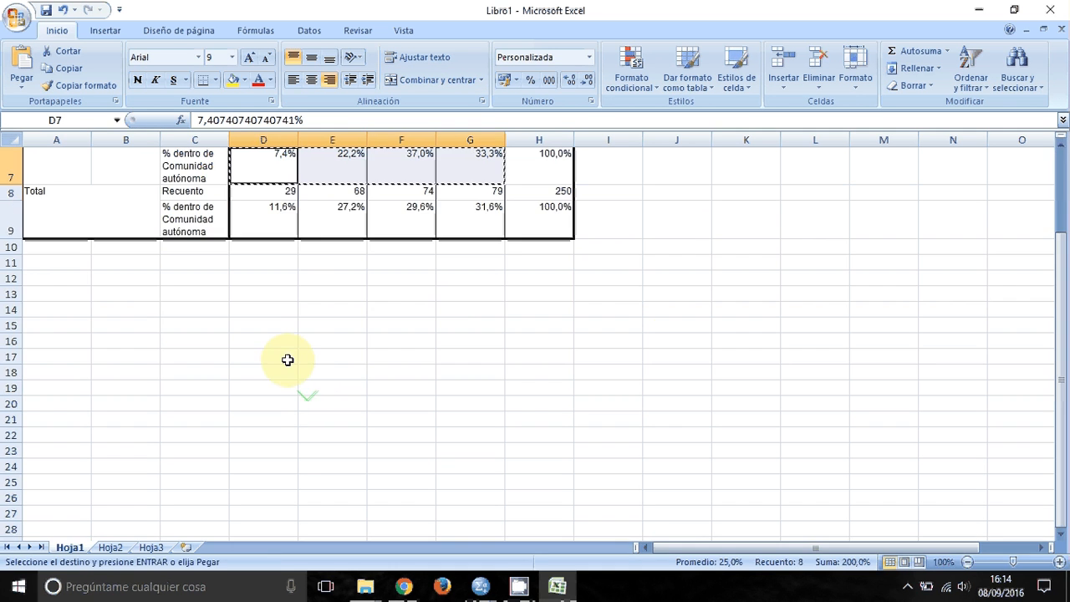
pyautogui.rightClick(288, 359)
pyautogui.click(328, 154)
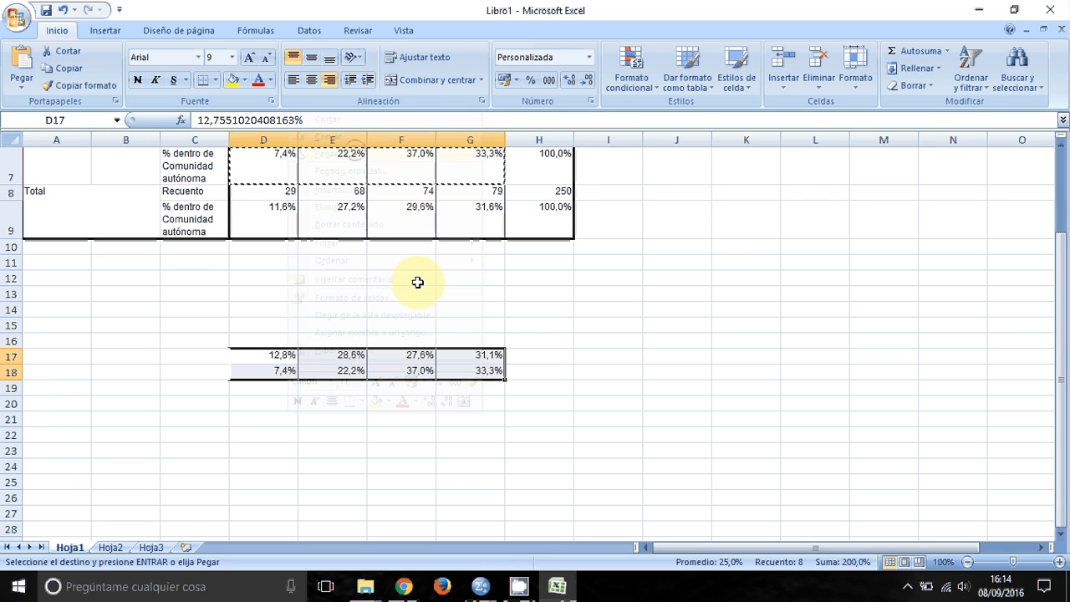
# Label the first row of pasted percentages Castilla y León in cell C17
pyautogui.click(191, 354)
pyautogui.scroll(2, 227, 360)
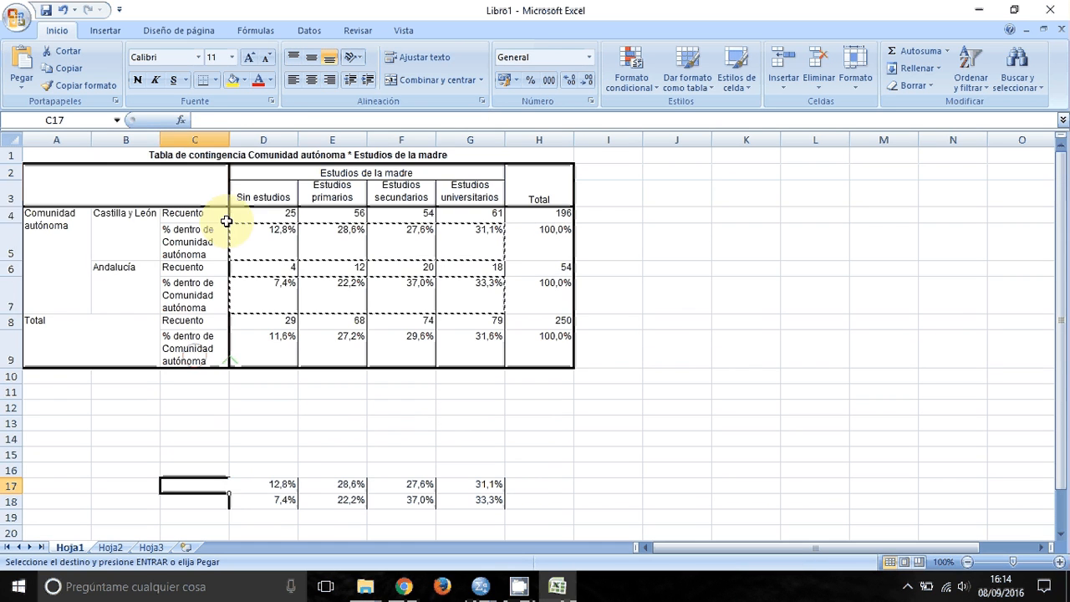
pyautogui.click(132, 210)
pyautogui.click(204, 473)
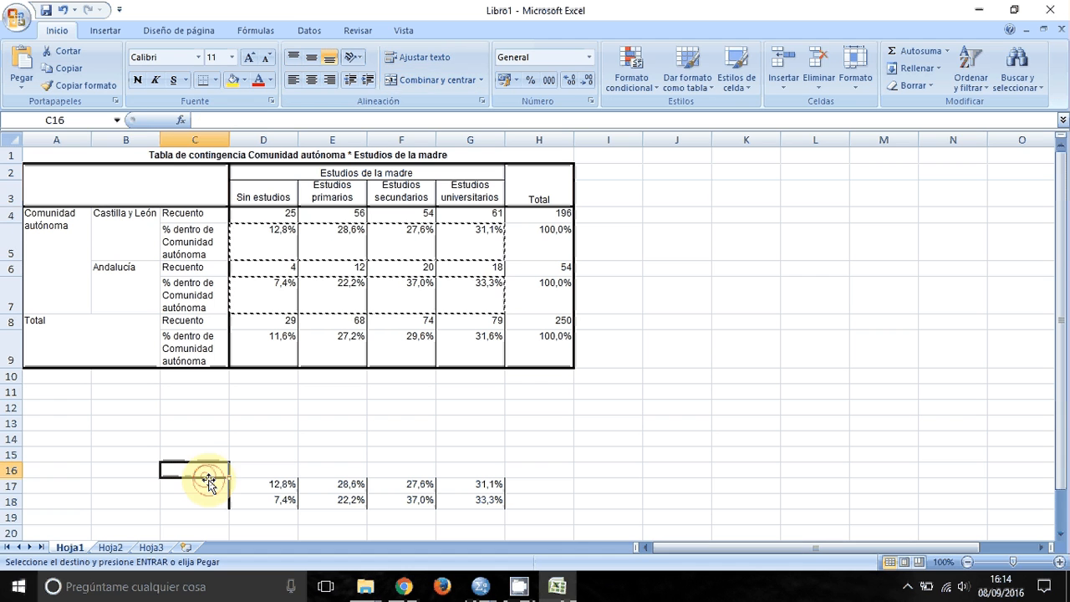
pyautogui.click(202, 484)
pyautogui.write('cCC')
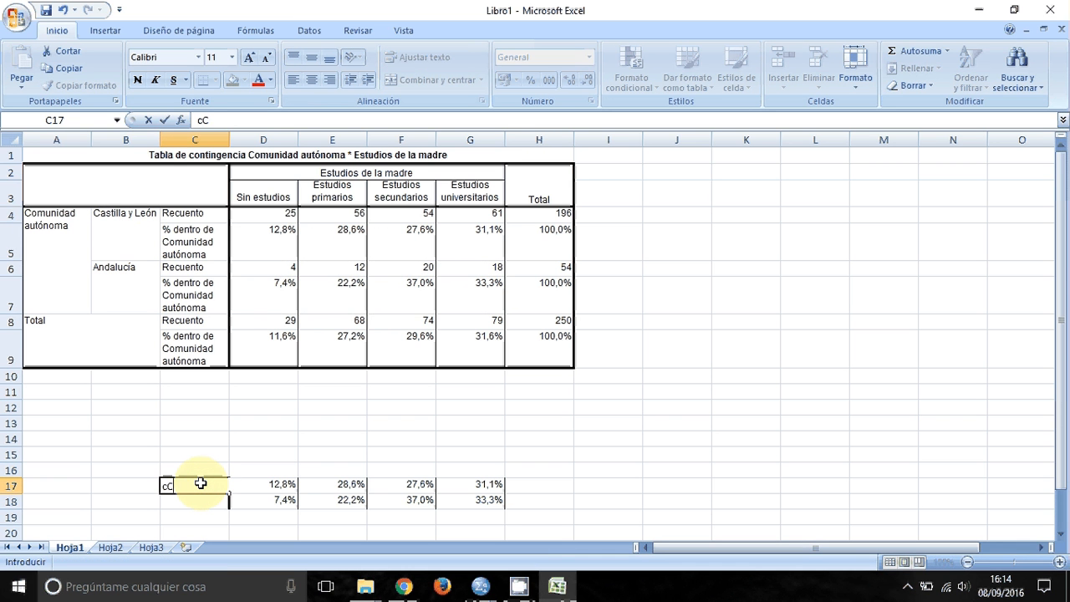
pyautogui.press('BackSpace')
pyautogui.press('BackSpace')
pyautogui.press('BackSpace')
pyautogui.write('Castii')
pyautogui.write('la y León')
pyautogui.press('Return')
# Label the second row of pasted percentages Andalucía in cell C18
pyautogui.write('Andalu')
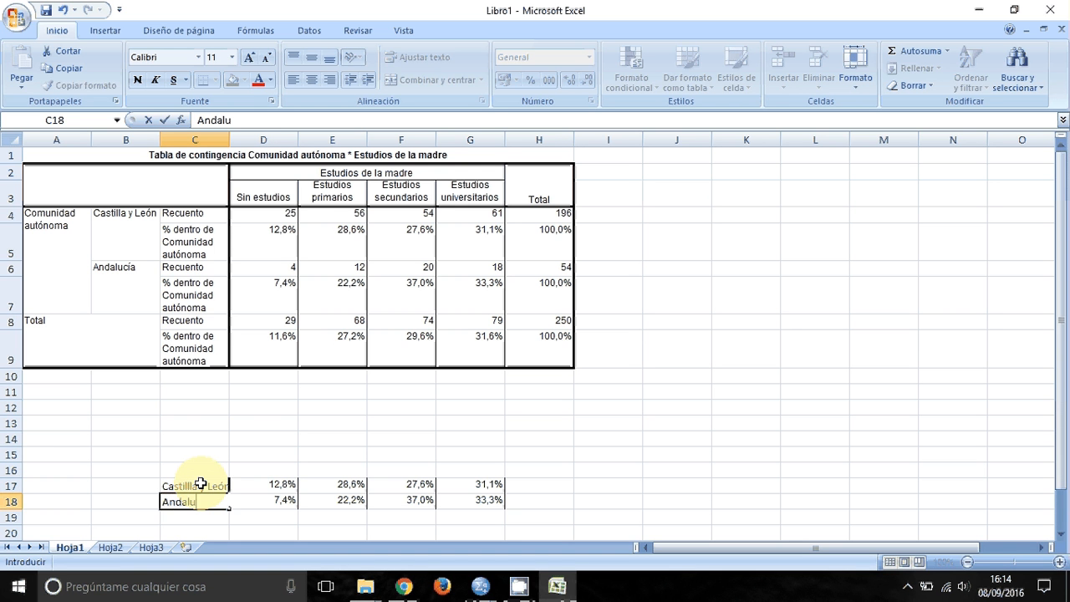
pyautogui.write('cía')
pyautogui.press('Tab')
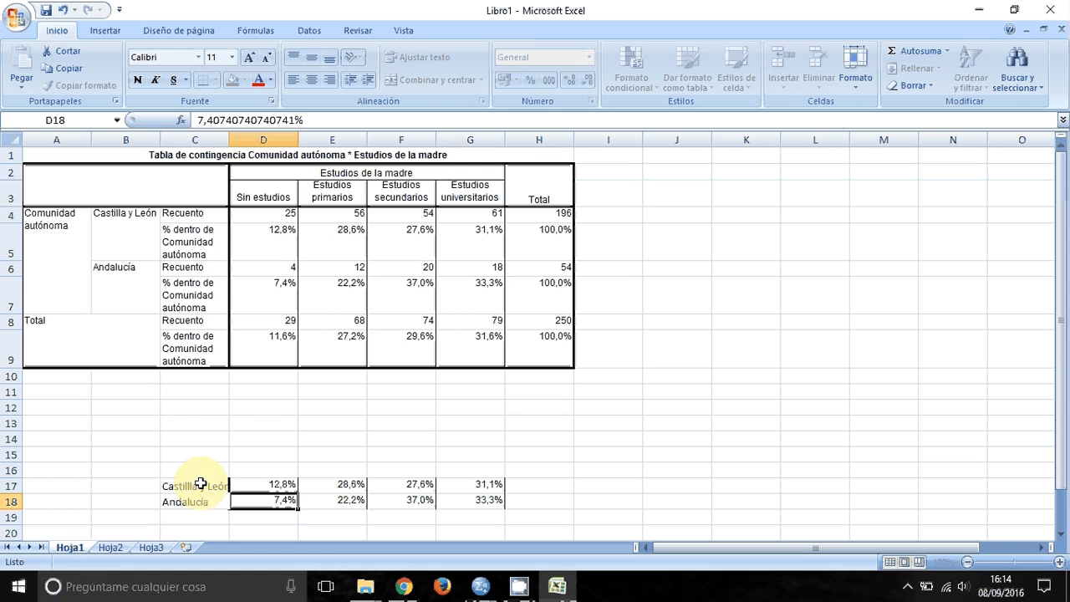
pyautogui.press('Tab')
pyautogui.press('Up')
pyautogui.press('Left')
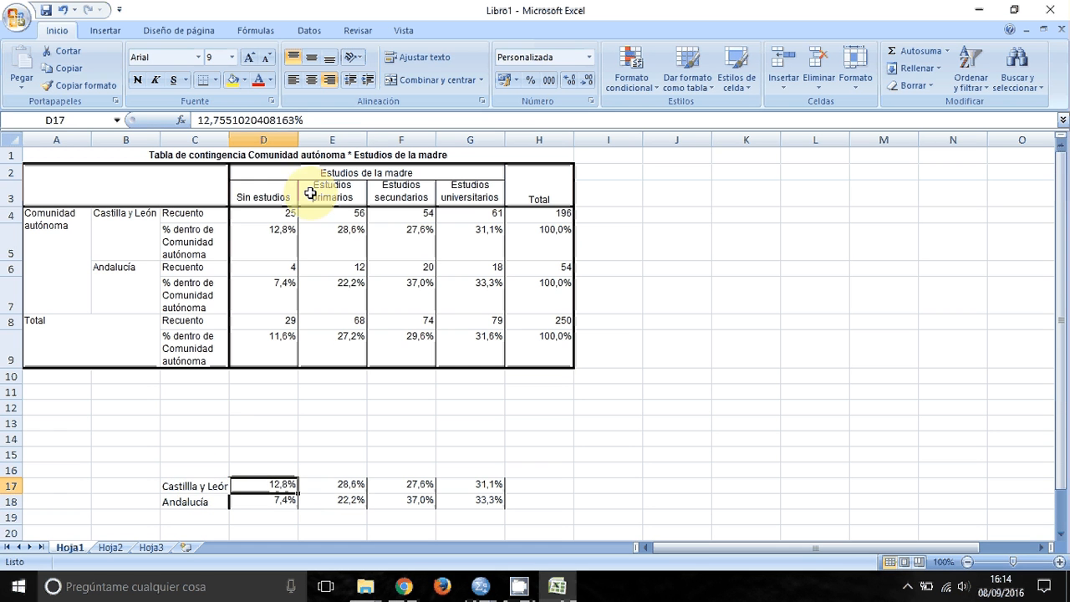
# Copy the mother's studies category headings from D3:G3 and paste them above the percentages, starting at D16
pyautogui.moveTo(272, 189); pyautogui.dragTo(460, 191)
pyautogui.hotkey('ctrl', 'c')
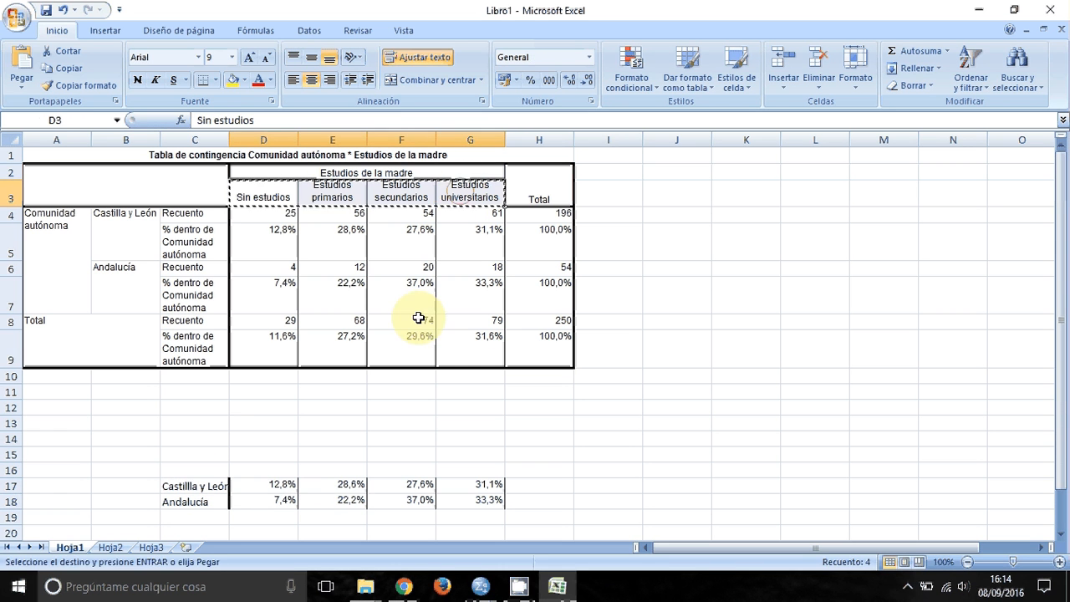
pyautogui.click(287, 467)
pyautogui.hotkey('ctrl', 'v')
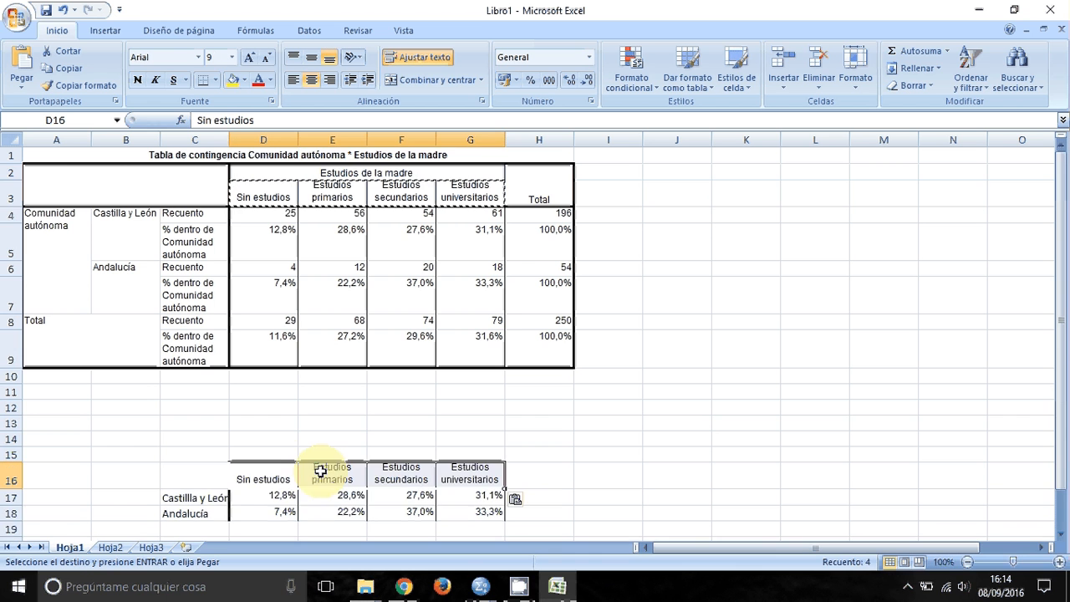
# Insert a 2-D clustered column chart from C16:G18, and place it enlarged beside the small percentage table
pyautogui.scroll(-1, 327, 488)
pyautogui.moveTo(205, 410); pyautogui.dragTo(480, 452)
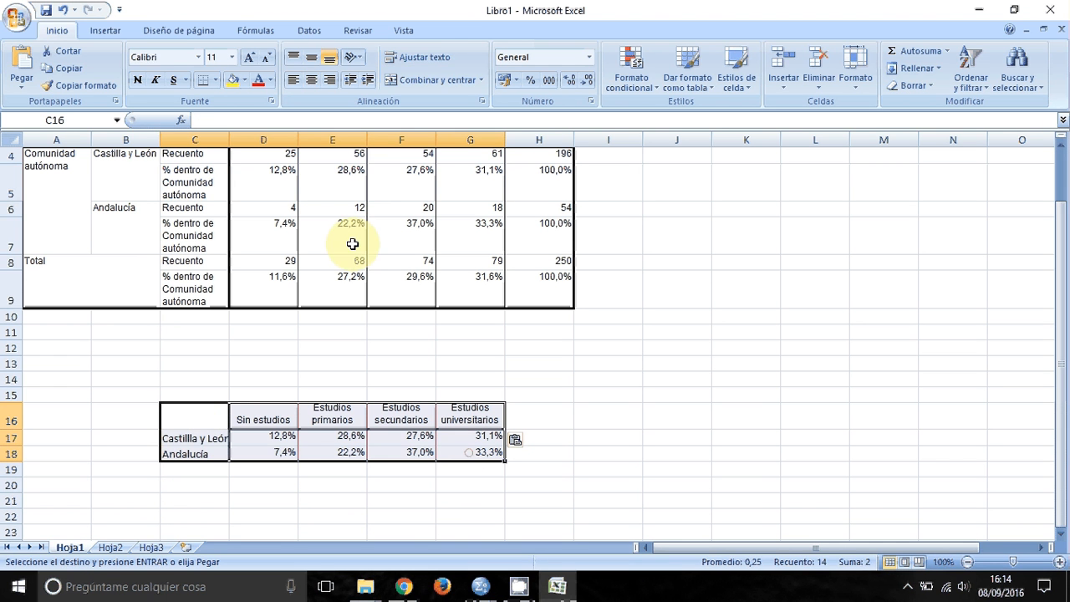
pyautogui.click(120, 33)
pyautogui.click(292, 81)
pyautogui.click(286, 134)
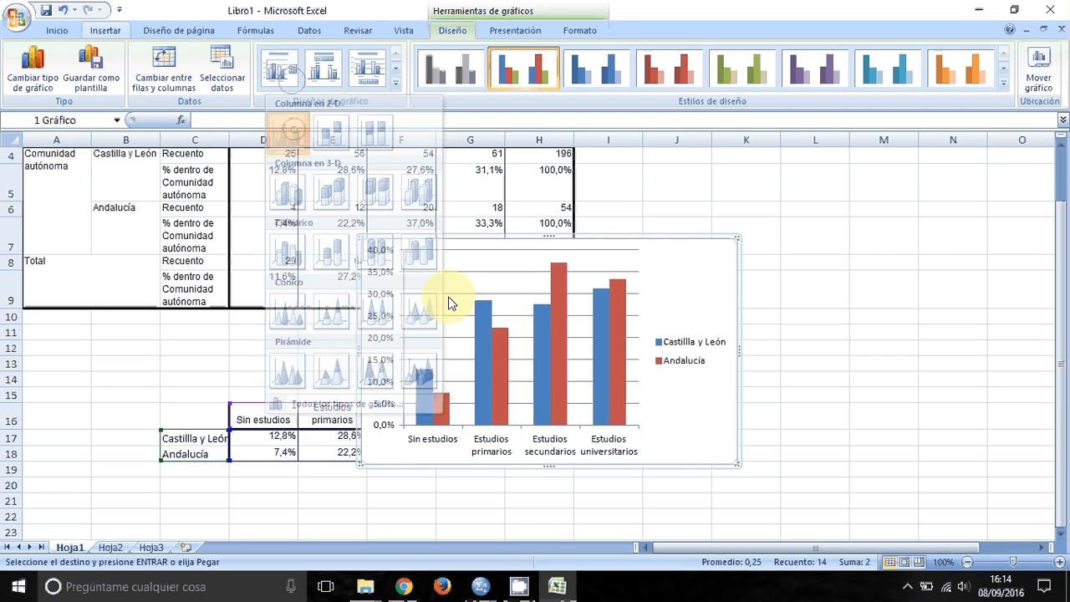
pyautogui.moveTo(724, 441); pyautogui.dragTo(934, 408)
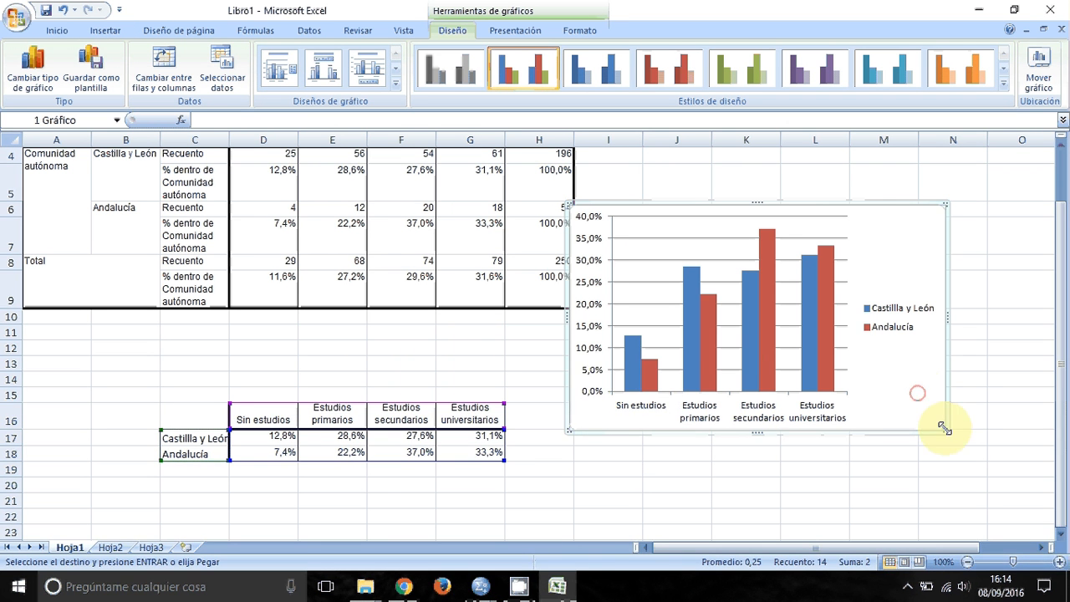
pyautogui.moveTo(946, 430); pyautogui.dragTo(997, 455)
# Add data labels to both the Castilla y León and Andalucía series of the column chart
pyautogui.rightClick(639, 405)
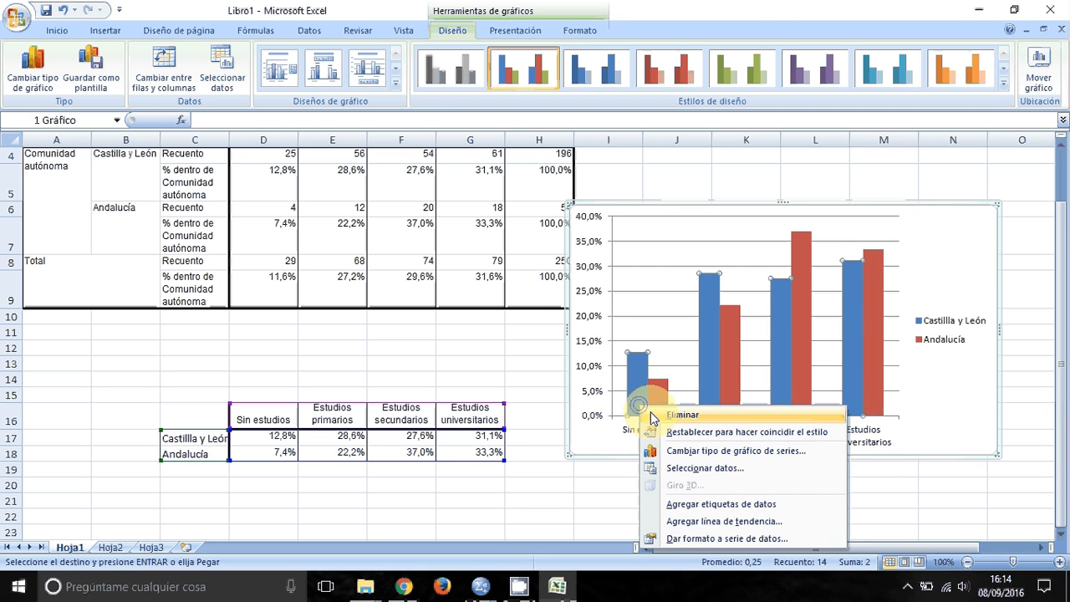
pyautogui.click(724, 503)
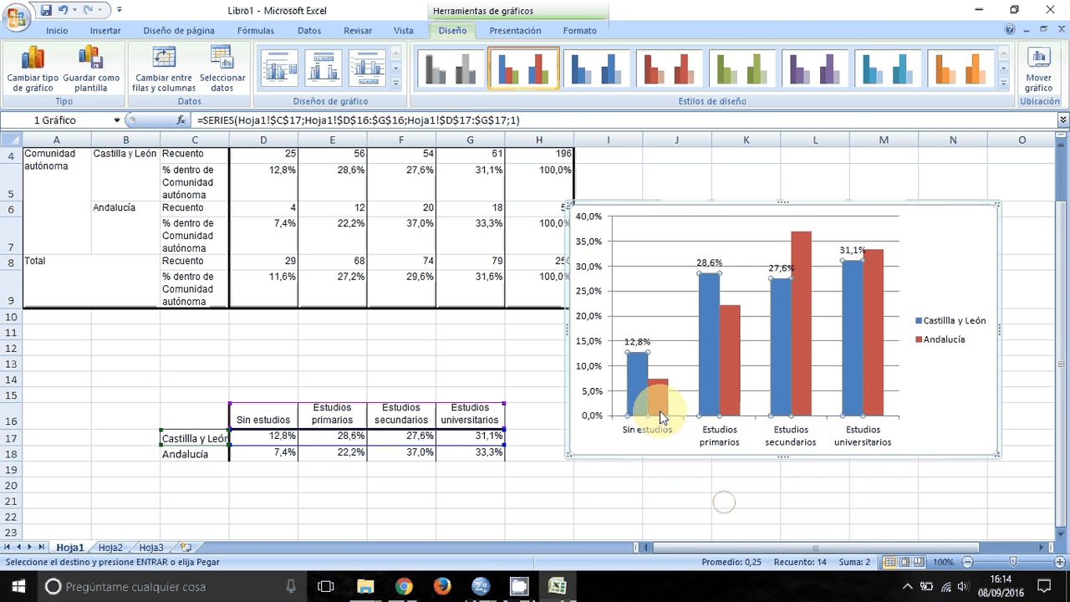
pyautogui.rightClick(660, 411)
pyautogui.click(769, 503)
# Shift Andalucía's Estudios primarios data label slightly right, away from the neighbouring Castilla y León bar, and deselect the chart
pyautogui.click(728, 306)
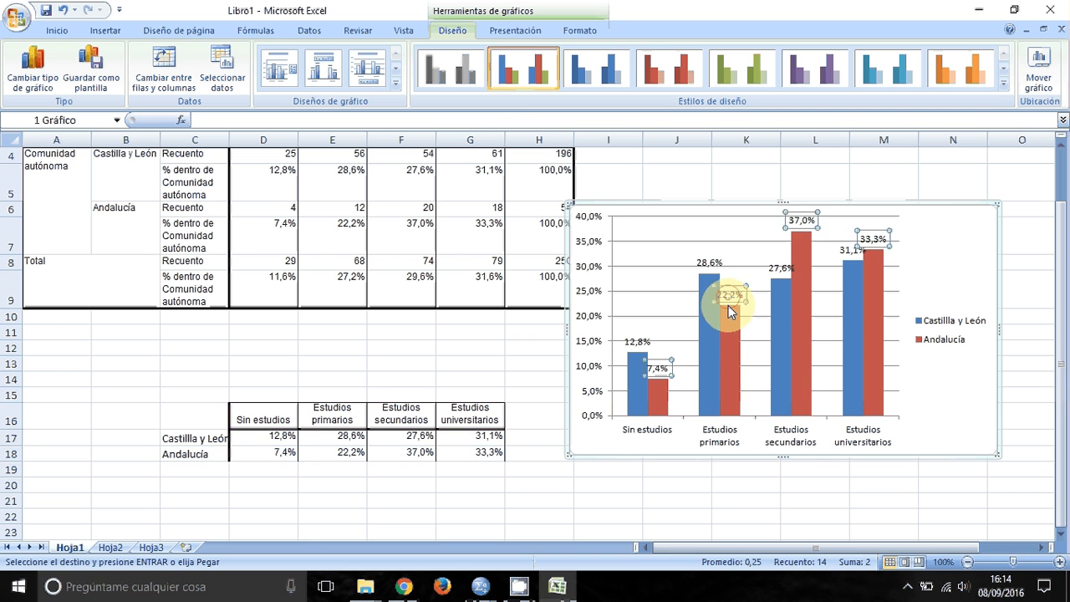
pyautogui.click(738, 300)
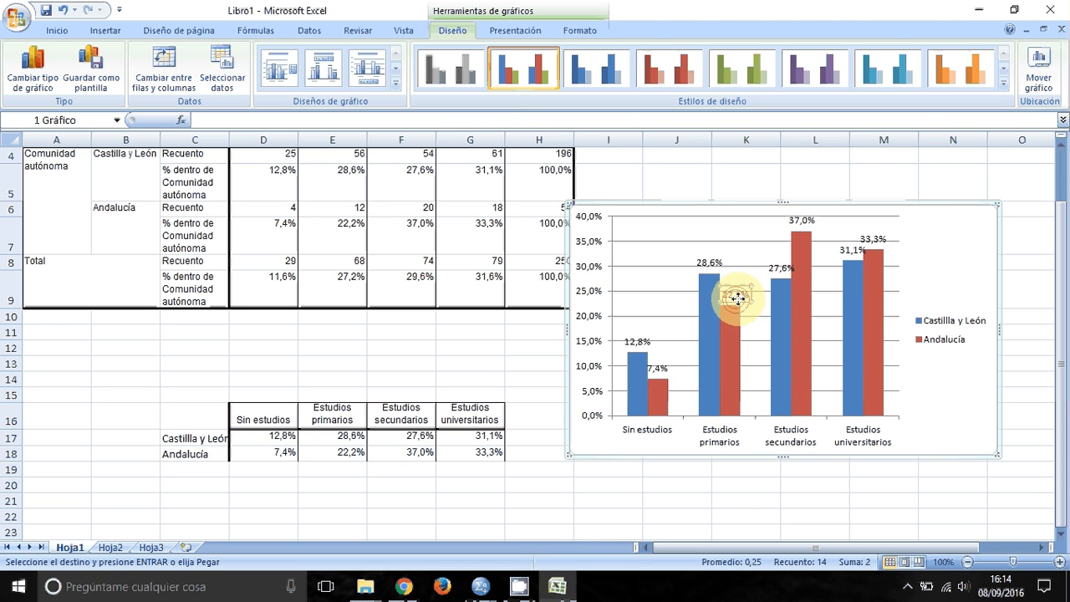
pyautogui.click(738, 299)
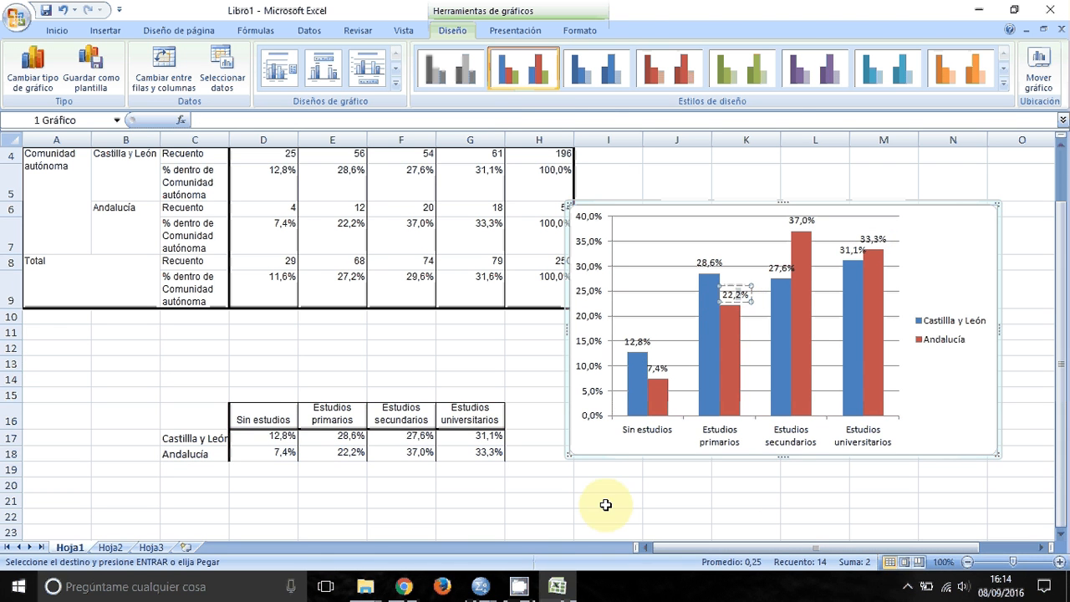
pyautogui.click(606, 505)
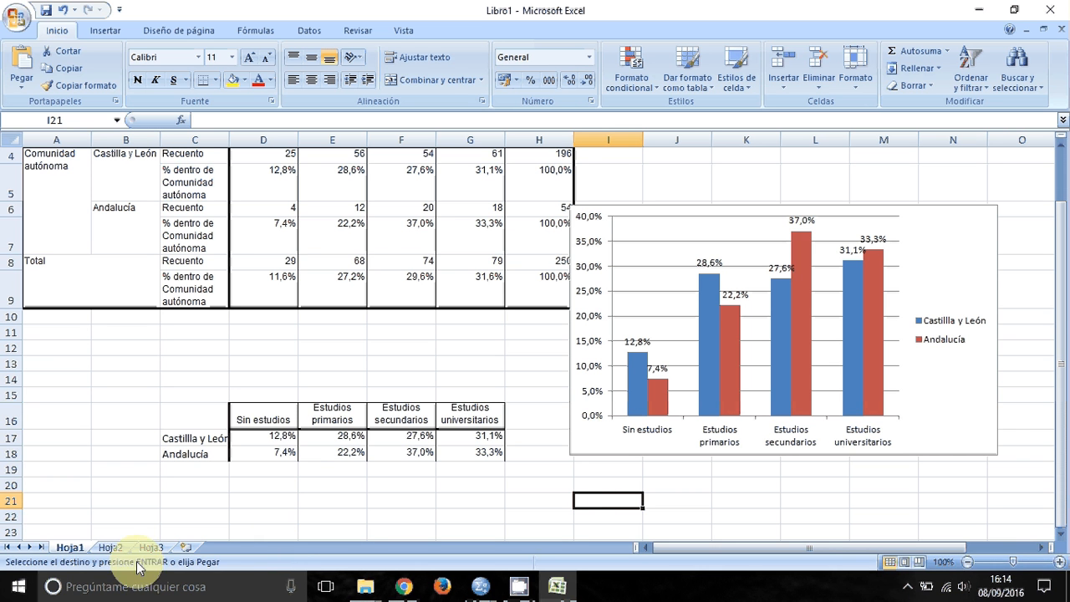
# Bring up the empty sheet Hoja2, and switch to SPSS to show the data view of MATRIZ EJEMPLO.sav
pyautogui.click(110, 546)
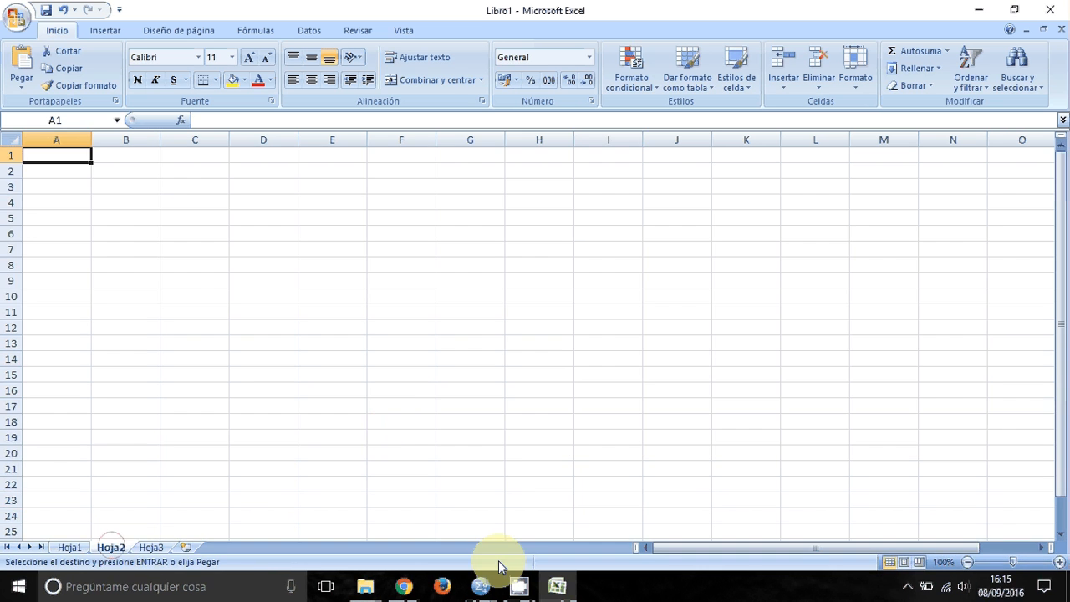
pyautogui.click(484, 583)
pyautogui.click(416, 530)
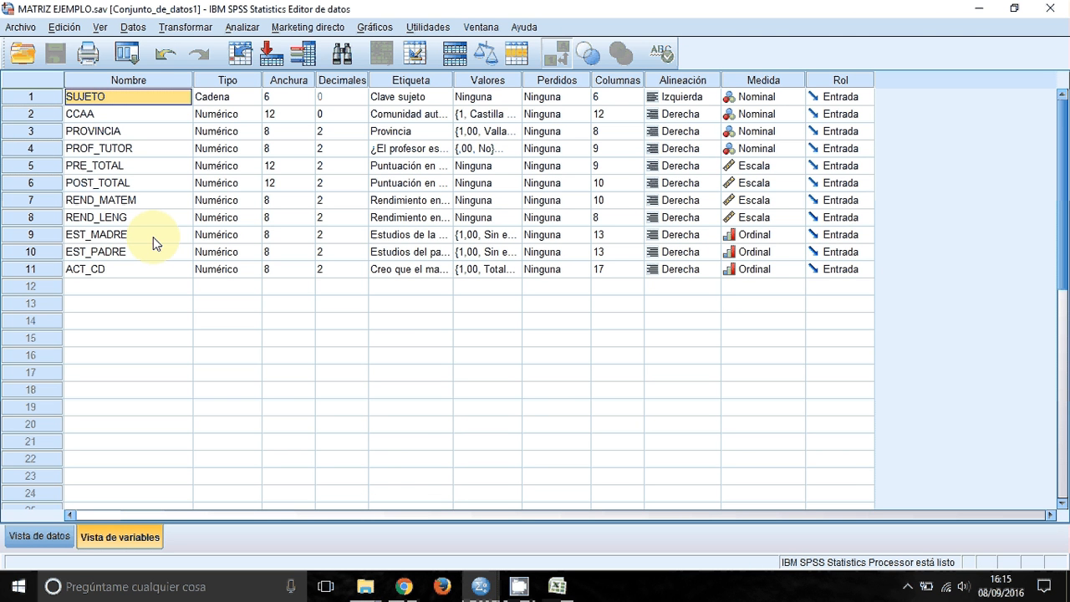
pyautogui.click(30, 166)
pyautogui.click(53, 201)
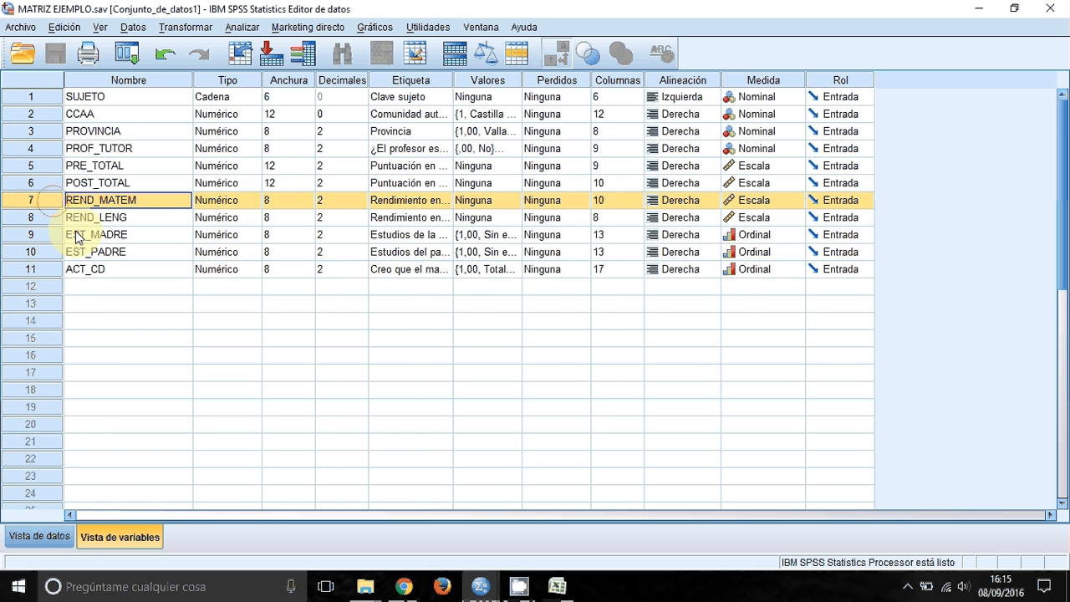
pyautogui.click(42, 536)
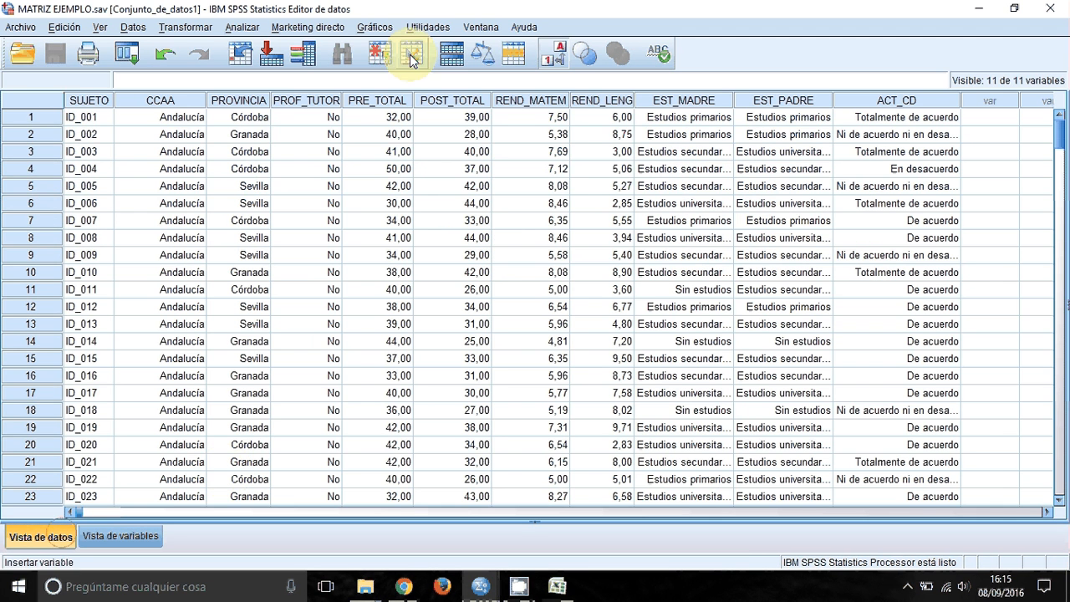
# Try to copy the PRE_TOTAL and REND_MATEM columns together from the data view
pyautogui.click(383, 101)
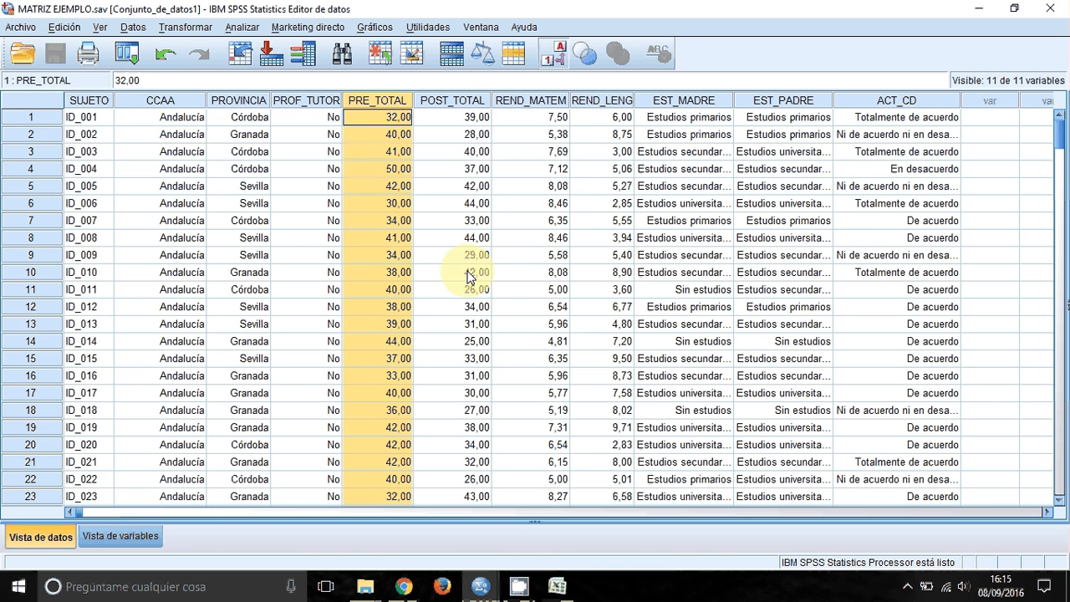
pyautogui.keyDown('ctrl'); pyautogui.click(532, 100); pyautogui.keyUp('ctrl')
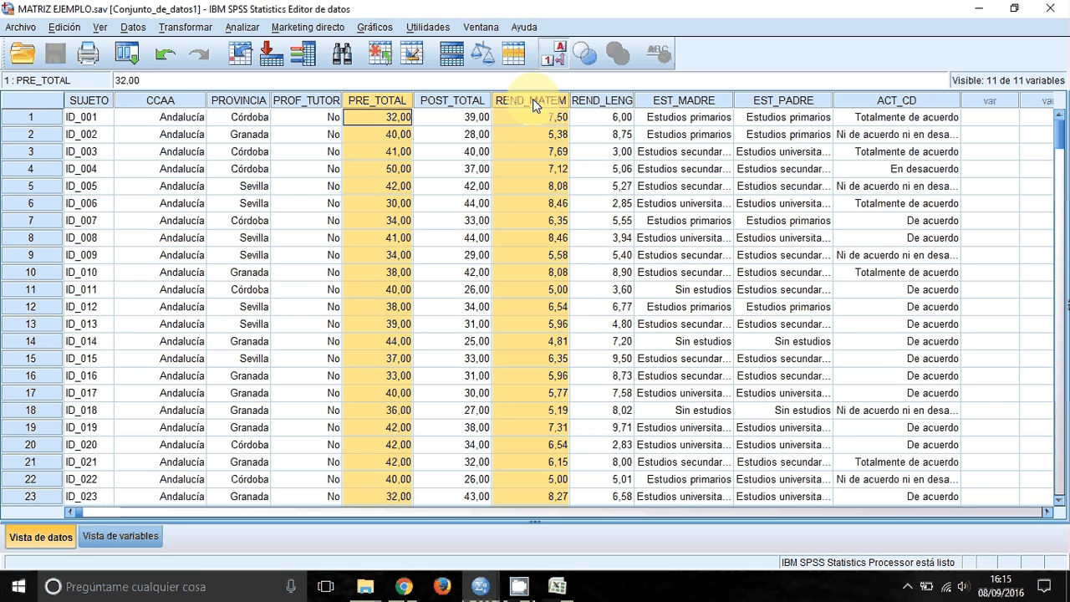
pyautogui.click(533, 99)
pyautogui.rightClick(533, 99)
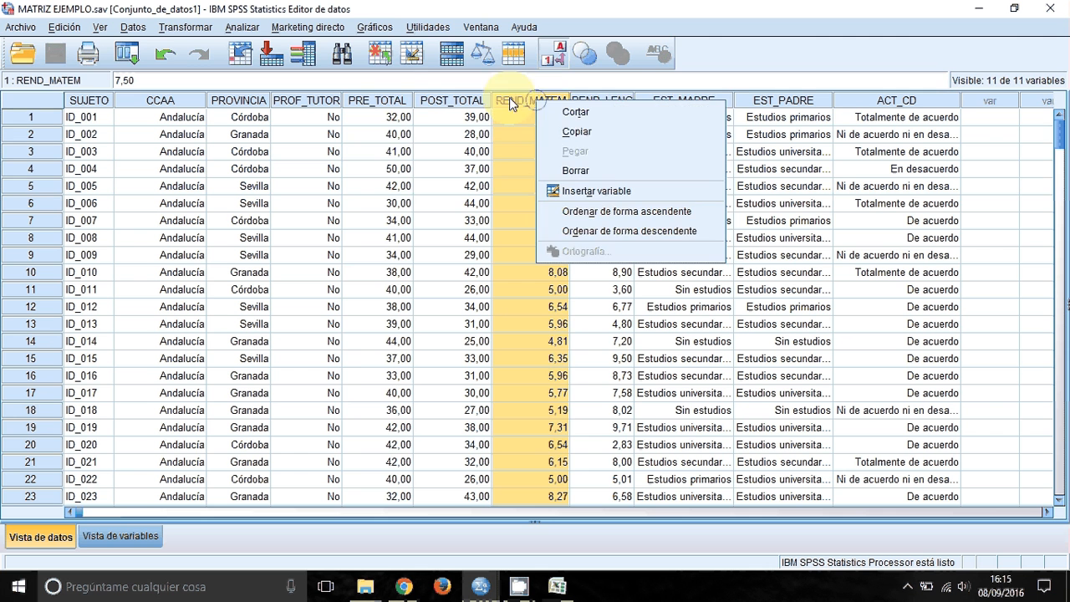
pyautogui.click(410, 102)
pyautogui.keyDown('ctrl'); pyautogui.click(556, 104); pyautogui.keyUp('ctrl')
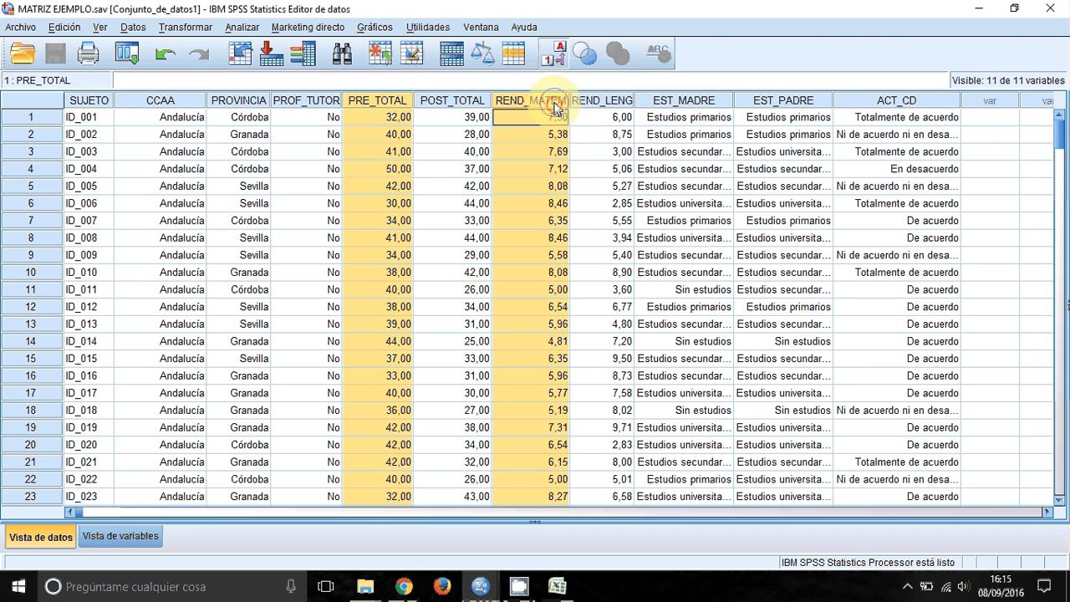
pyautogui.rightClick(522, 106)
# Copy the PRE_TOTAL column from SPSS and paste it into column B of Hoja2 in Excel, accepting the size mismatch
pyautogui.click(380, 100)
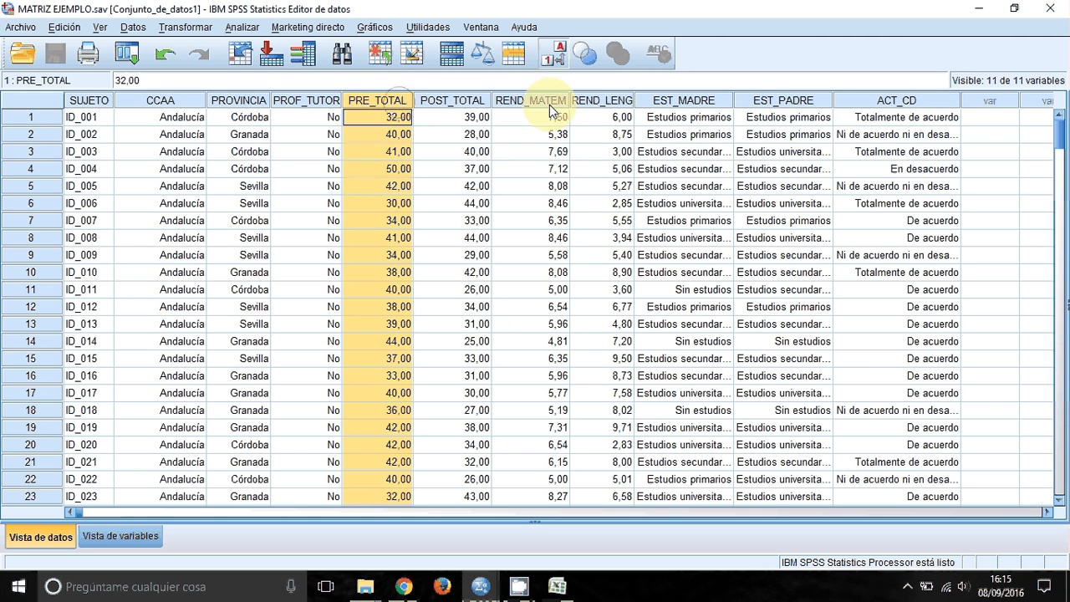
pyautogui.rightClick(387, 108)
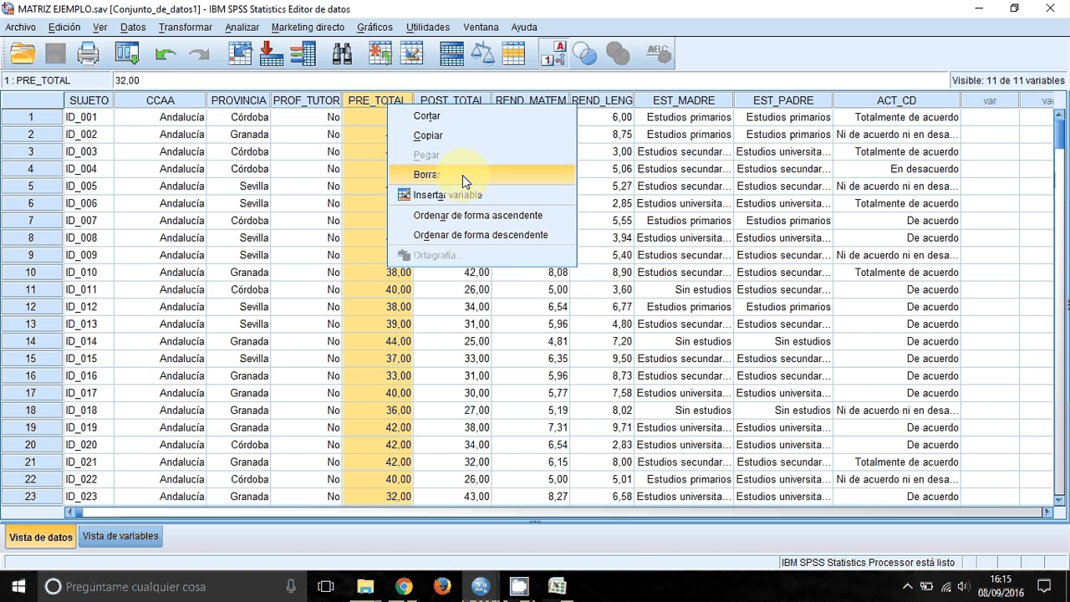
pyautogui.click(506, 134)
pyautogui.click(558, 586)
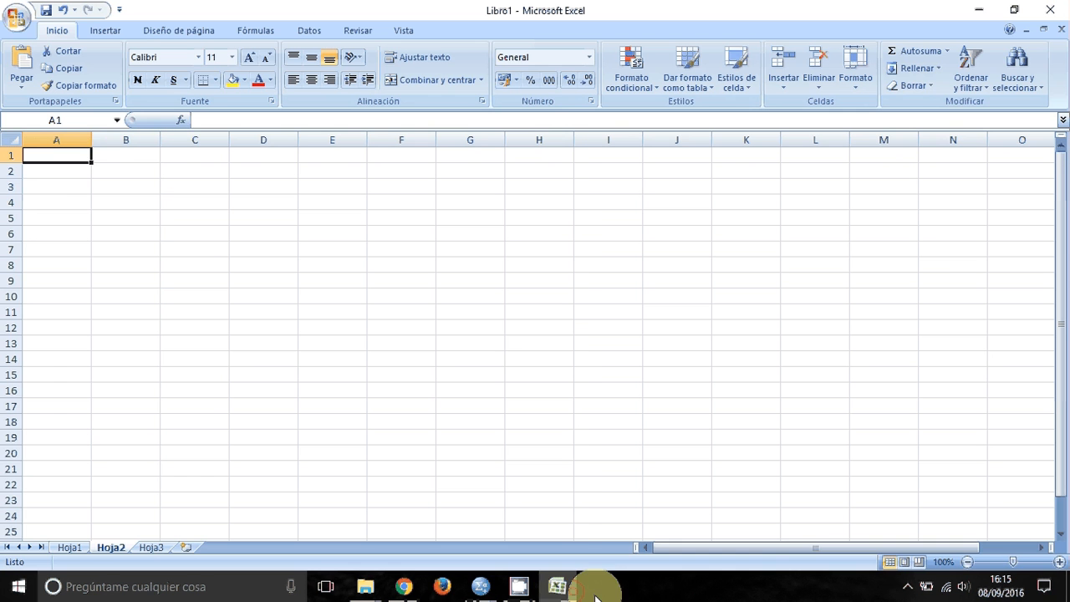
pyautogui.rightClick(119, 139)
pyautogui.click(154, 188)
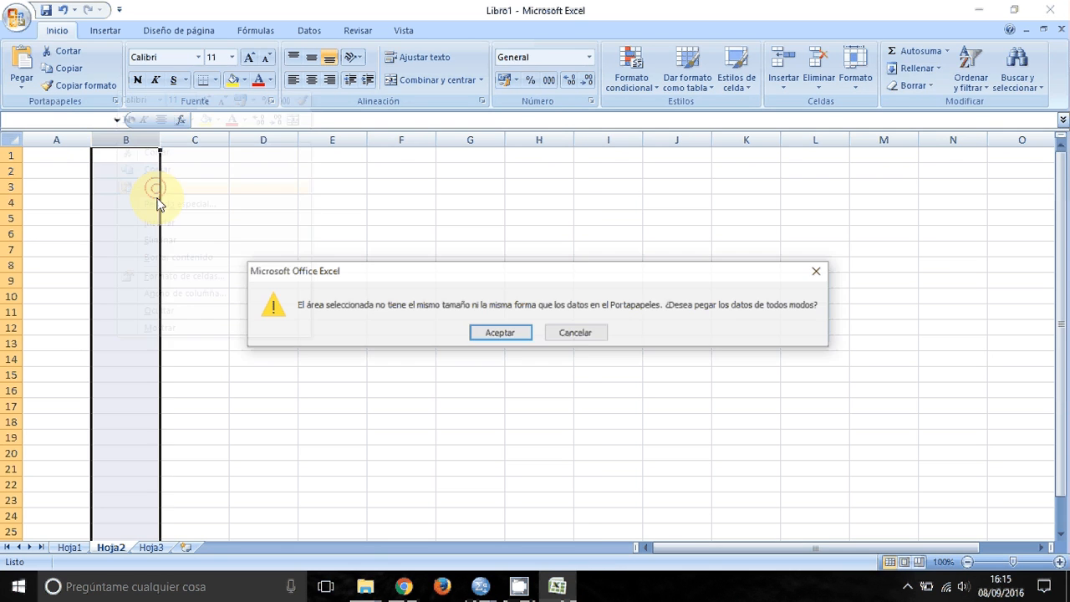
pyautogui.click(524, 332)
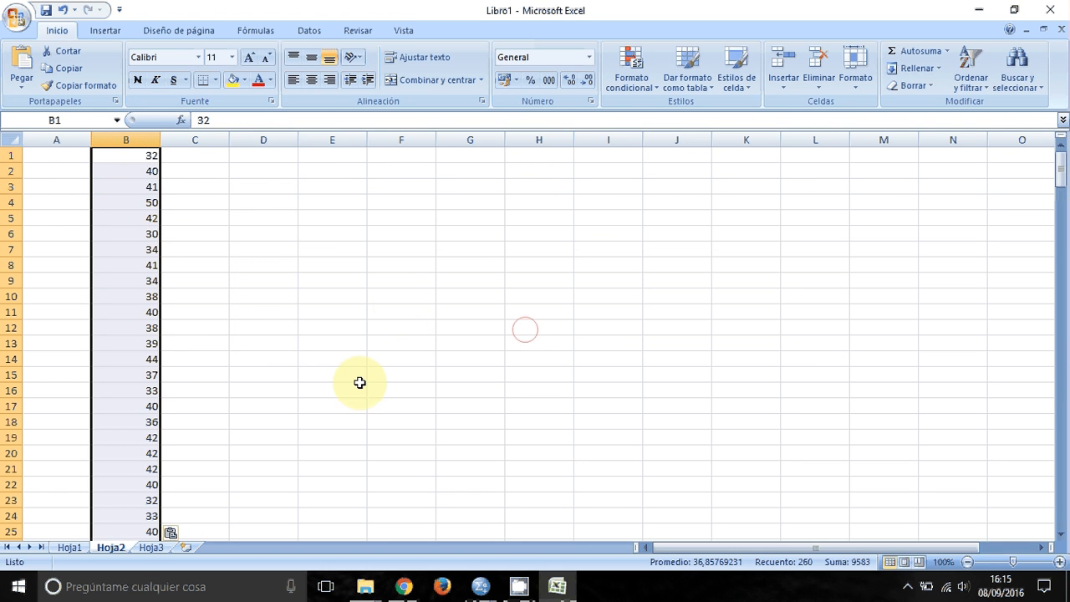
# Copy the REND_MATEM column from SPSS and paste it into column A of Hoja2 in Excel, accepting the size mismatch
pyautogui.click(481, 586)
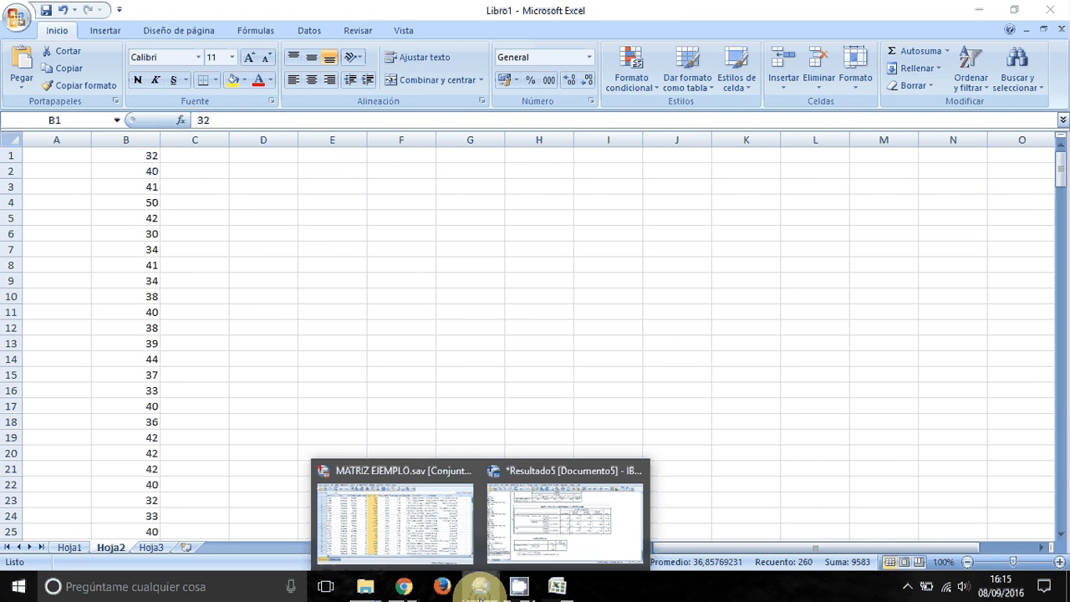
pyautogui.click(449, 546)
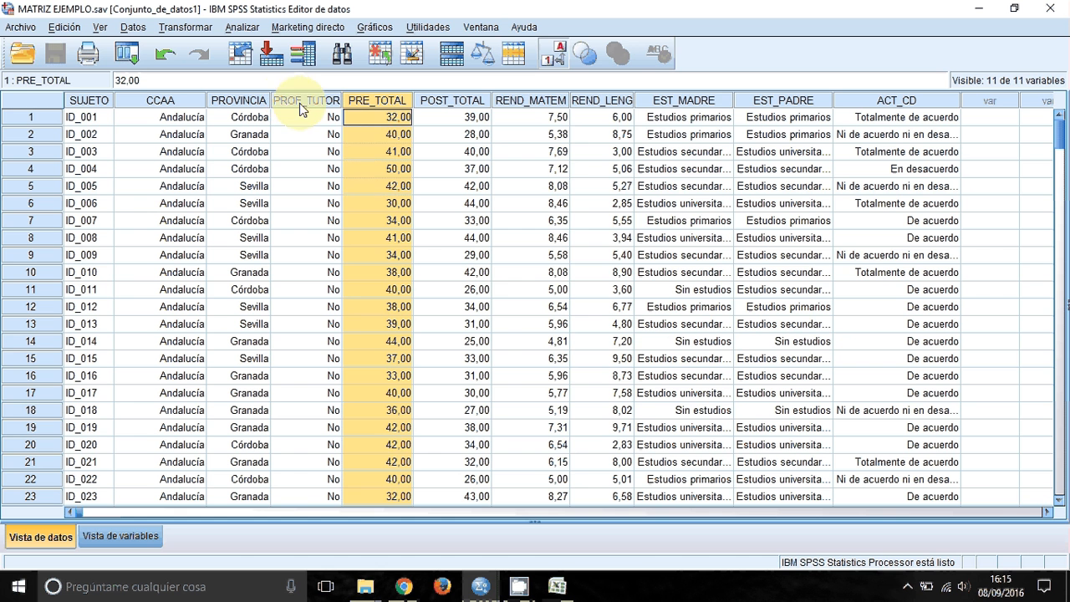
pyautogui.rightClick(526, 104)
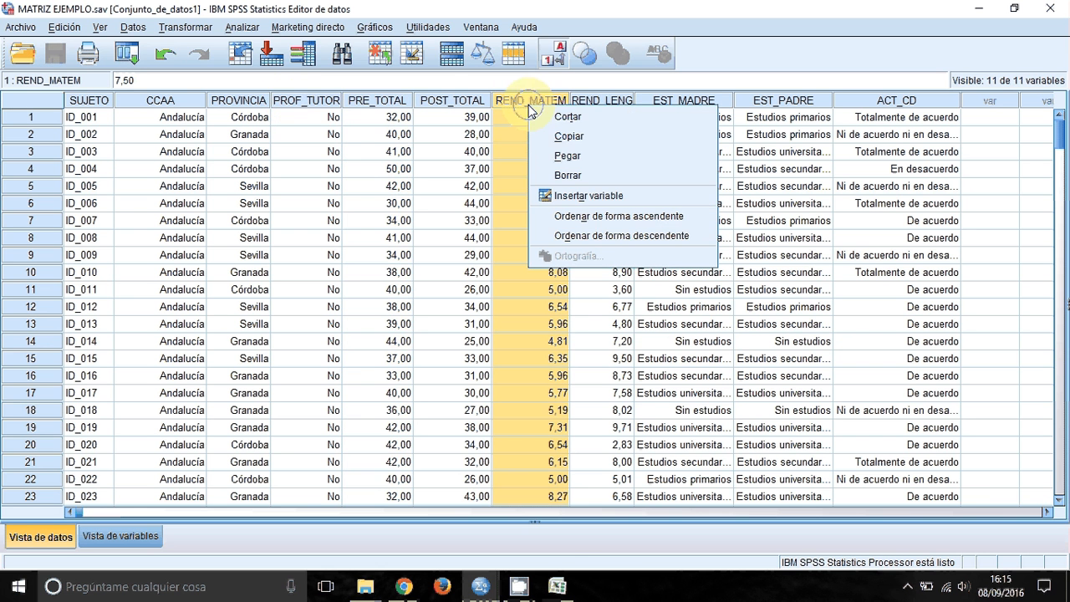
pyautogui.click(592, 137)
pyautogui.click(558, 586)
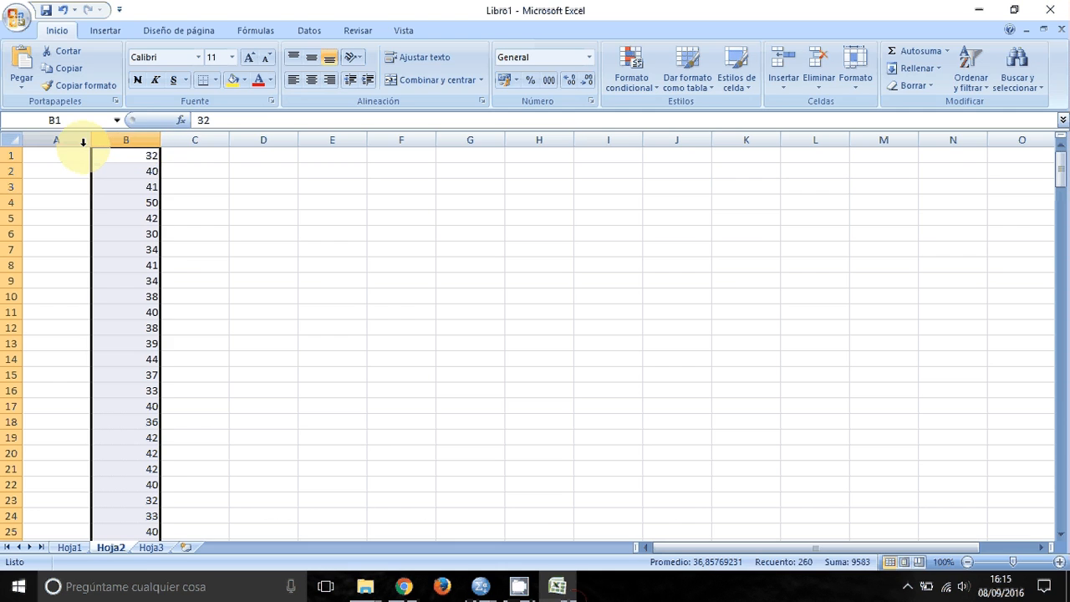
pyautogui.rightClick(72, 150)
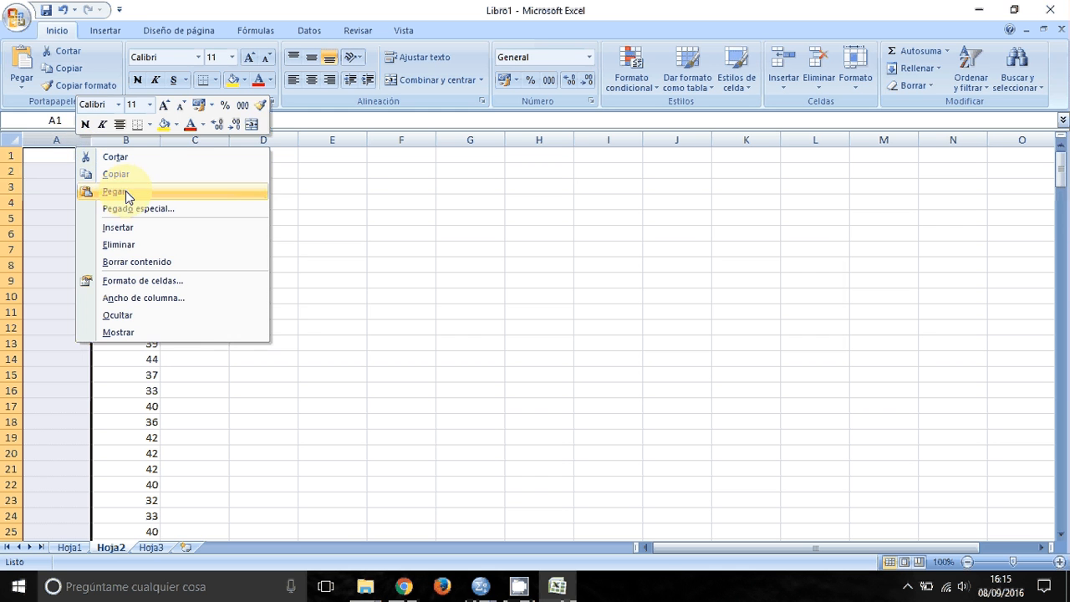
pyautogui.click(125, 191)
pyautogui.click(510, 333)
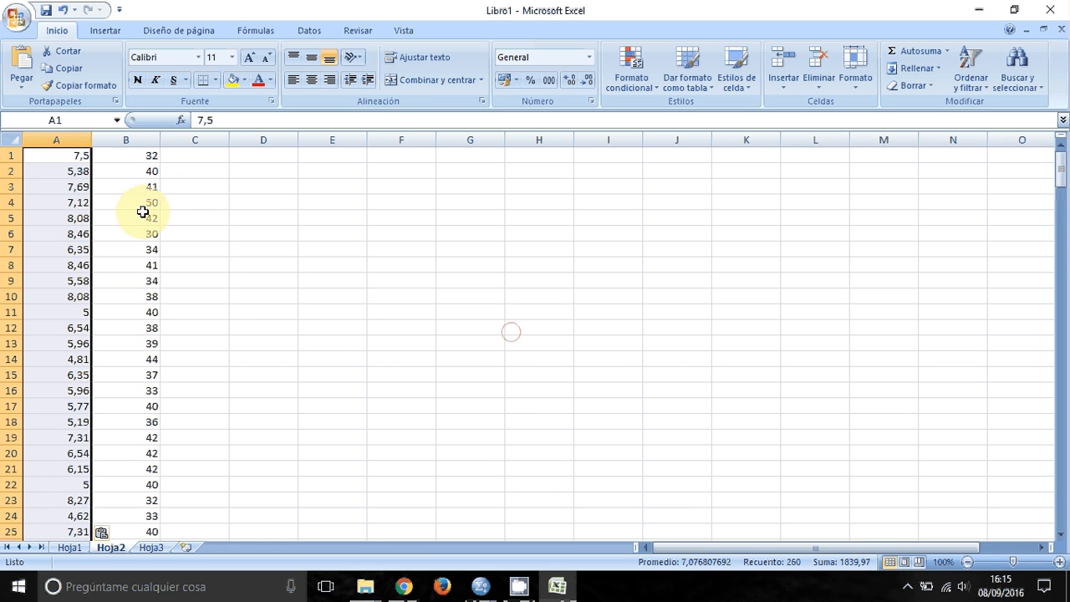
# Try to select the data in columns A and B upward from row 260
pyautogui.scroll(-20, 143, 212)
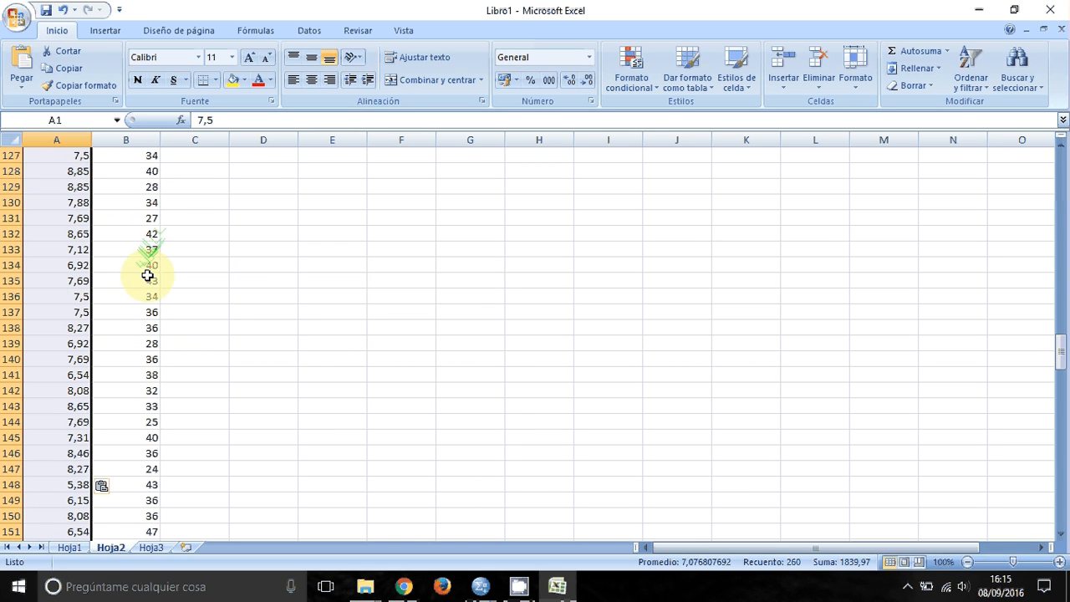
pyautogui.scroll(-20, 147, 275)
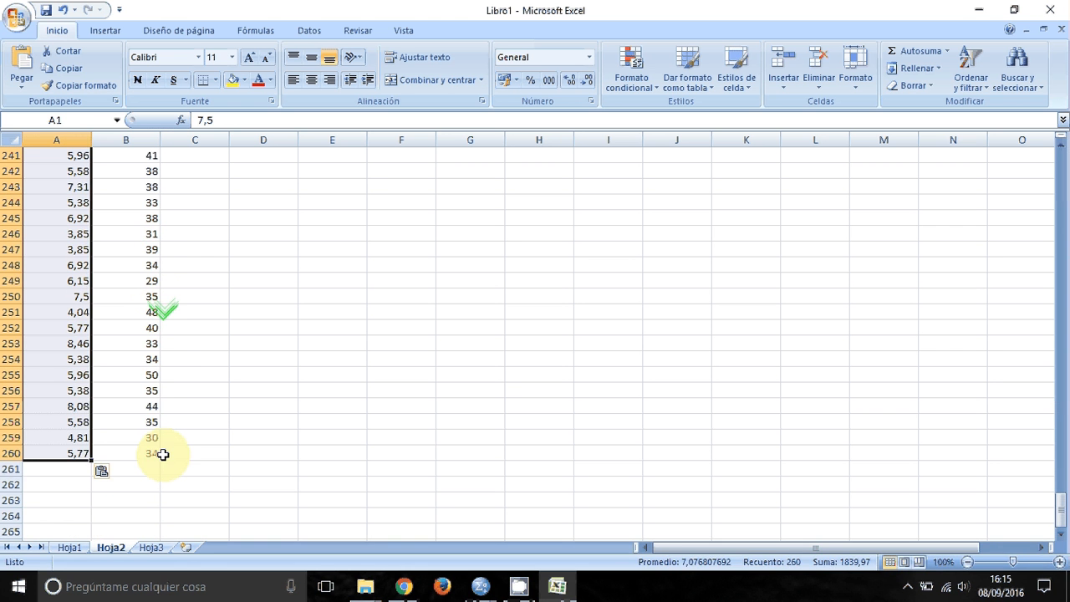
pyautogui.moveTo(163, 454); pyautogui.dragTo(147, 69)
pyautogui.scroll(11, 244, 215)
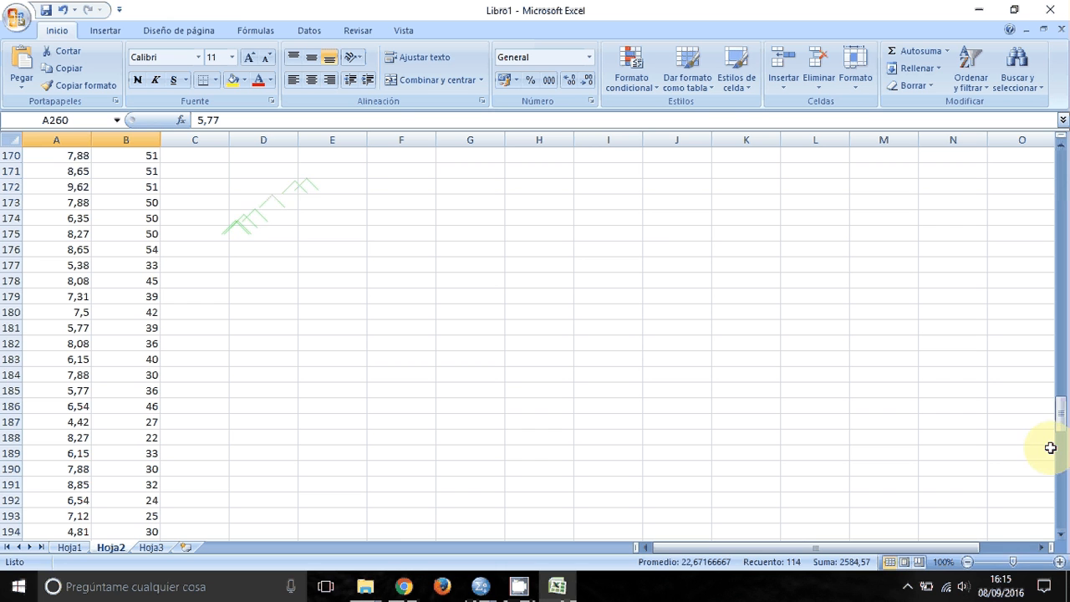
pyautogui.moveTo(1058, 414); pyautogui.dragTo(1059, 158)
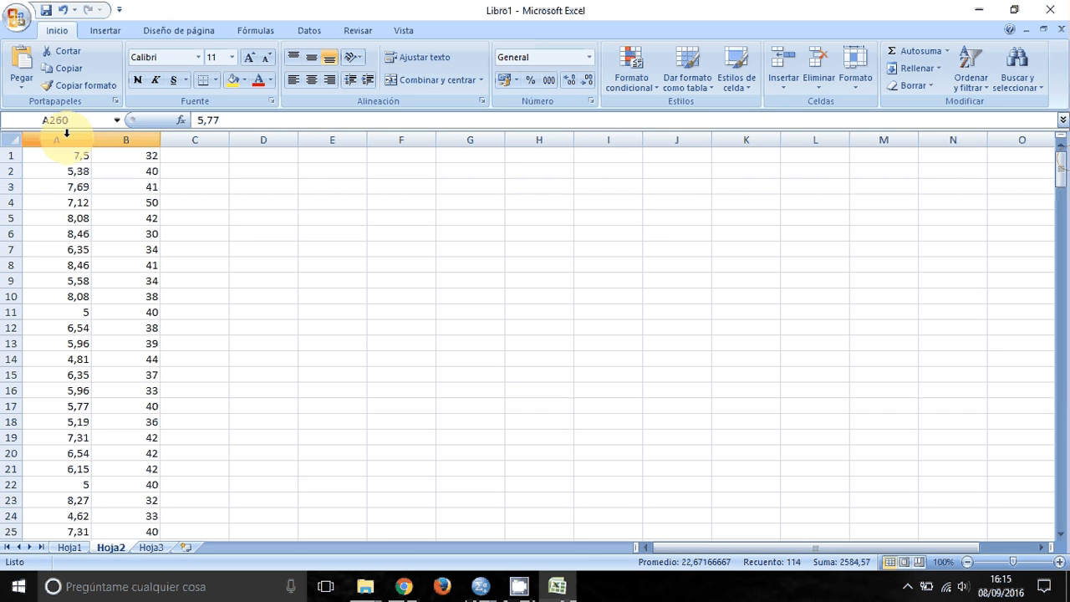
# Insert a markers-only scatter chart from the whole of columns A and B in Hoja2
pyautogui.moveTo(65, 138); pyautogui.dragTo(148, 127)
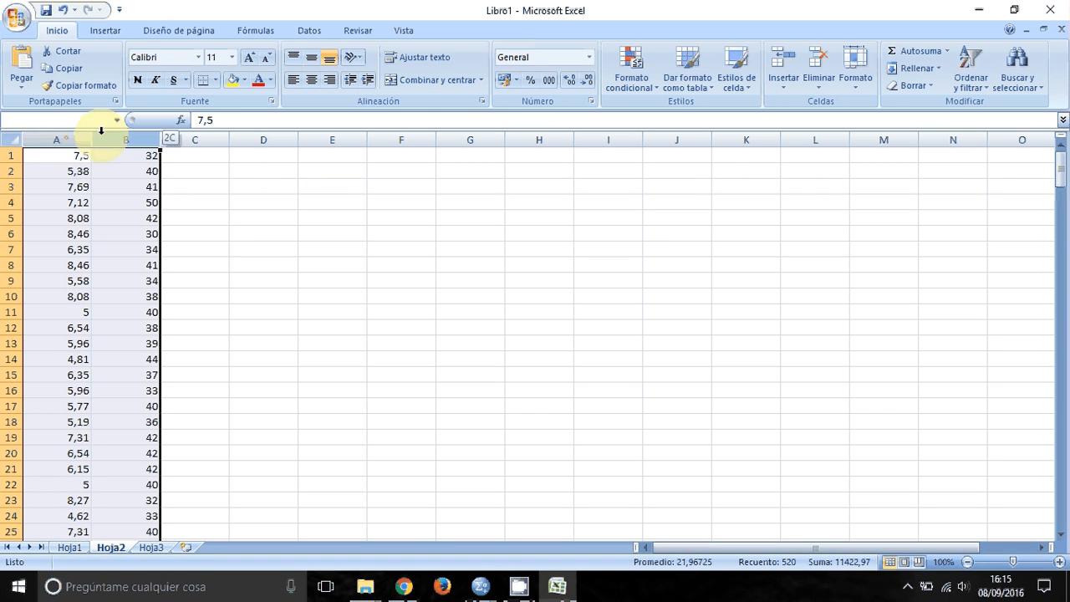
pyautogui.click(105, 30)
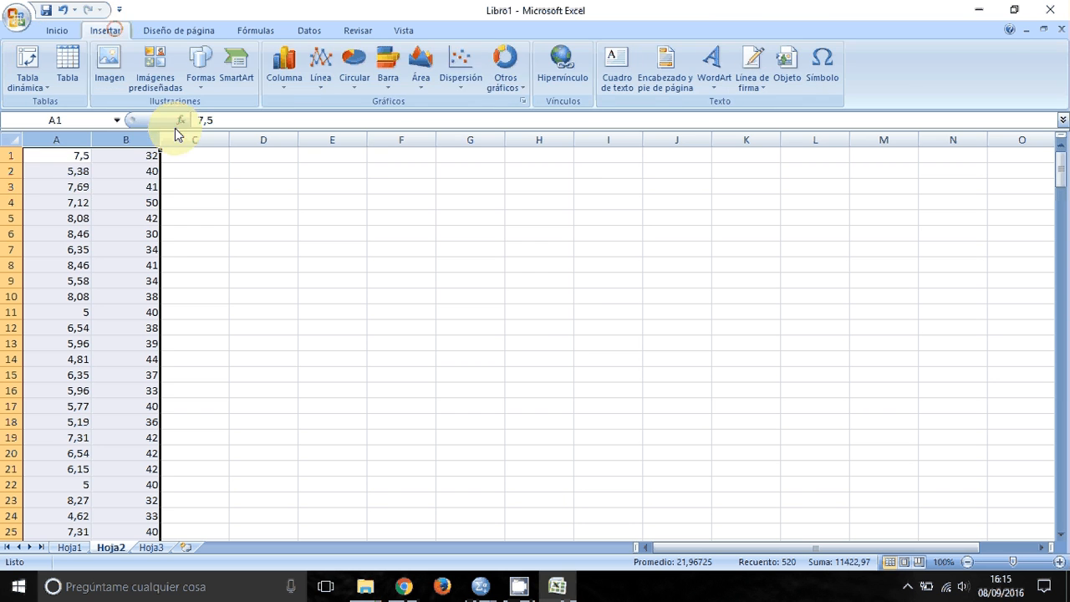
pyautogui.click(473, 80)
pyautogui.click(465, 136)
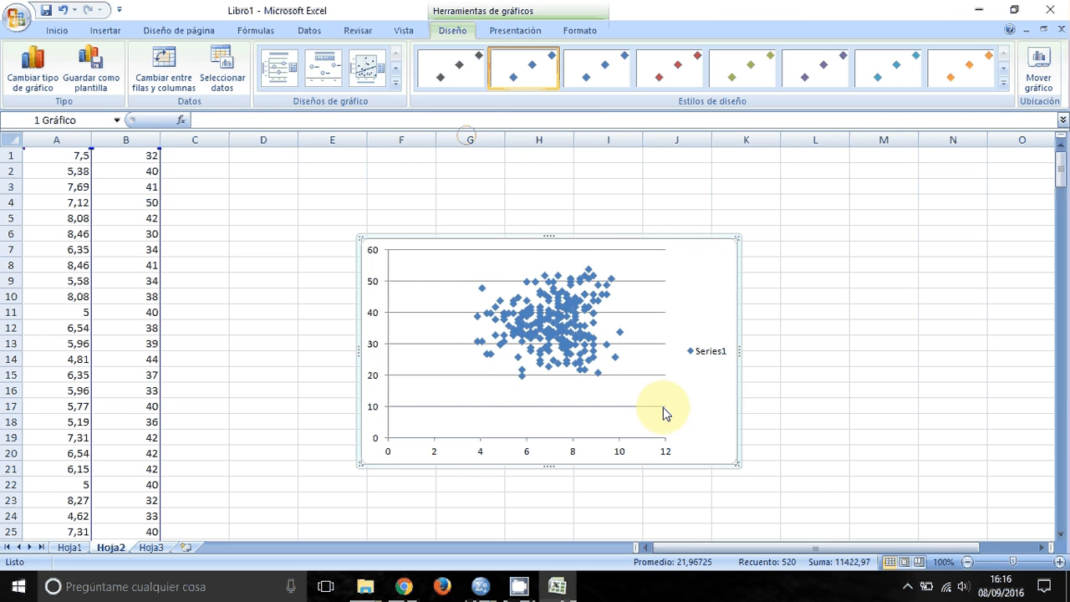
# Delete the Series1 legend from the scatter chart and enlarge the chart beside the data columns
pyautogui.click(695, 403)
pyautogui.click(708, 351)
pyautogui.press('Delete')
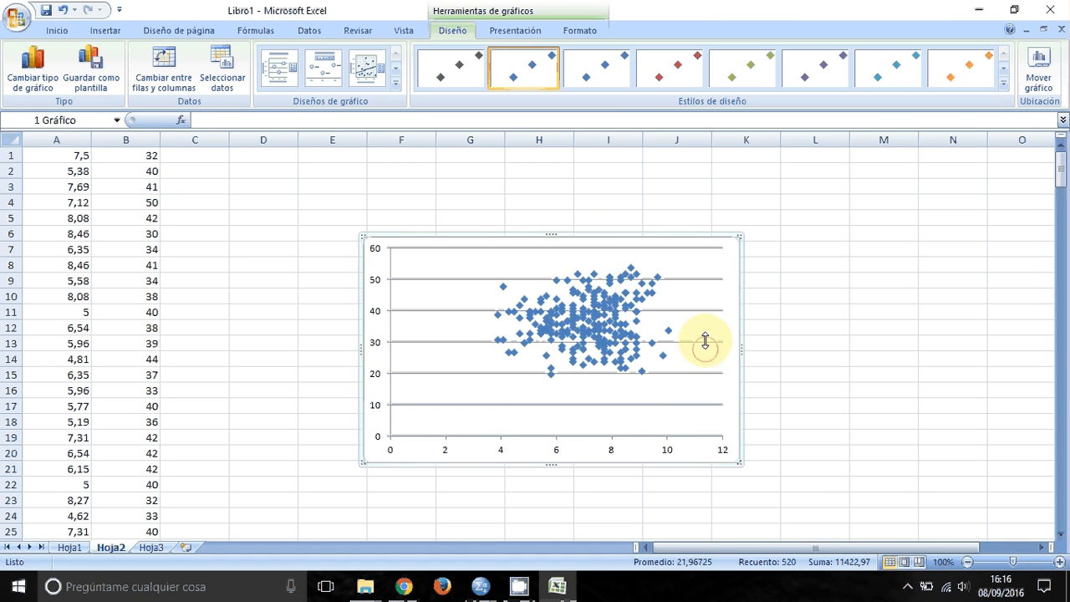
pyautogui.moveTo(366, 461); pyautogui.dragTo(210, 508)
pyautogui.moveTo(677, 508); pyautogui.dragTo(773, 445)
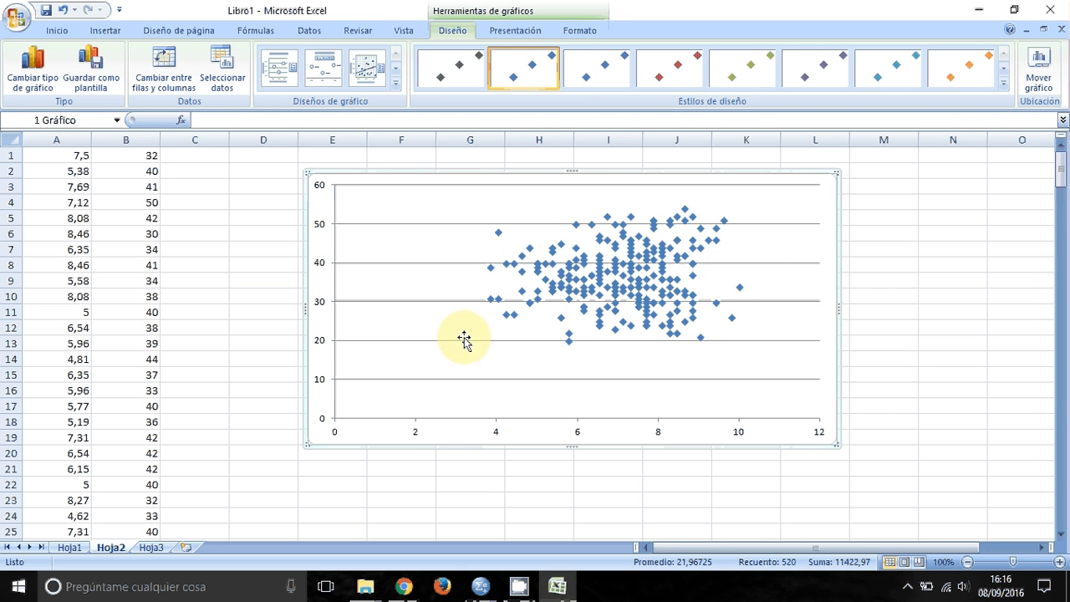
# Add a linear trendline to the scatter chart's data series, then deselect the chart
pyautogui.rightClick(629, 294)
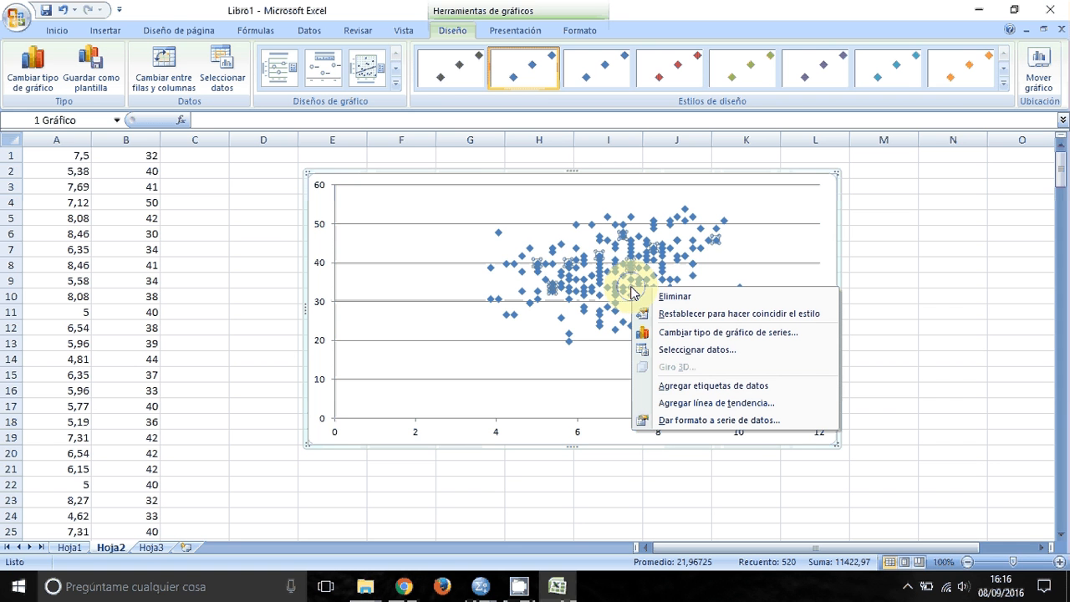
pyautogui.click(689, 402)
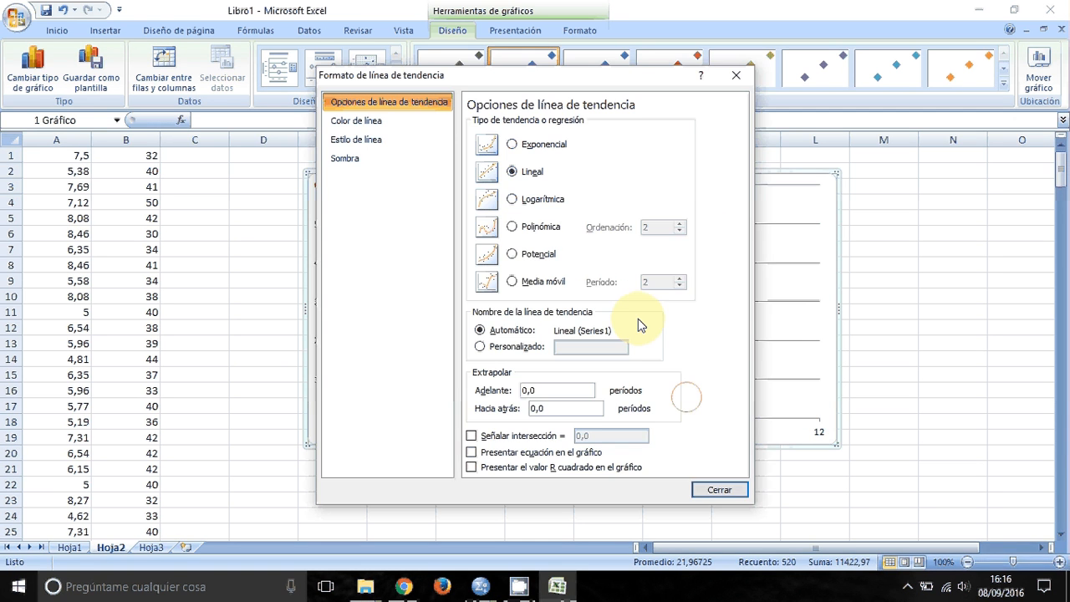
pyautogui.click(511, 171)
pyautogui.click(736, 492)
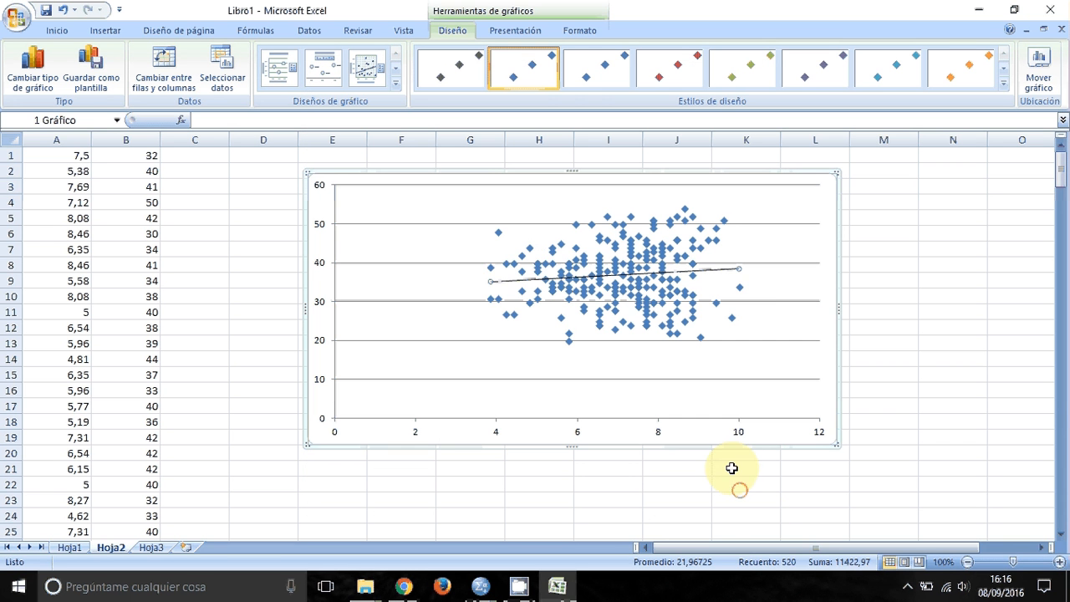
pyautogui.click(506, 282)
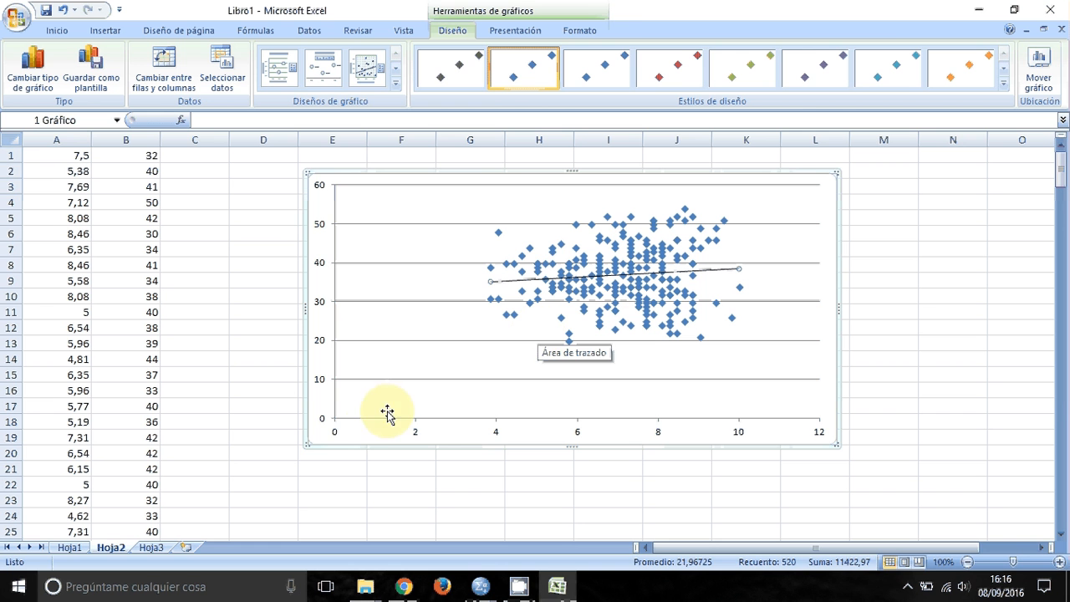
pyautogui.click(490, 493)
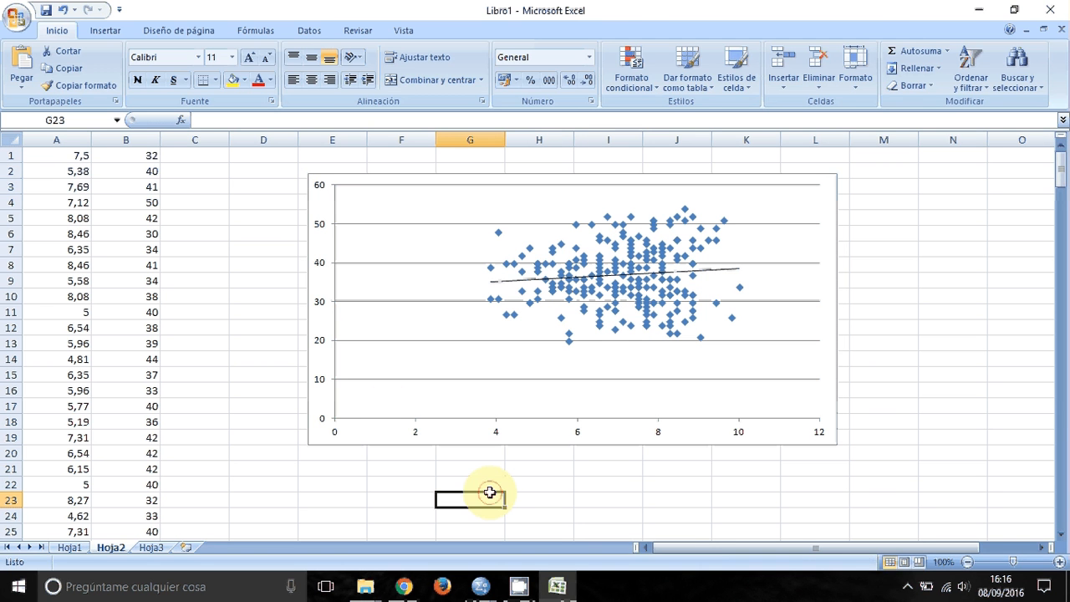
pyautogui.click(910, 589)
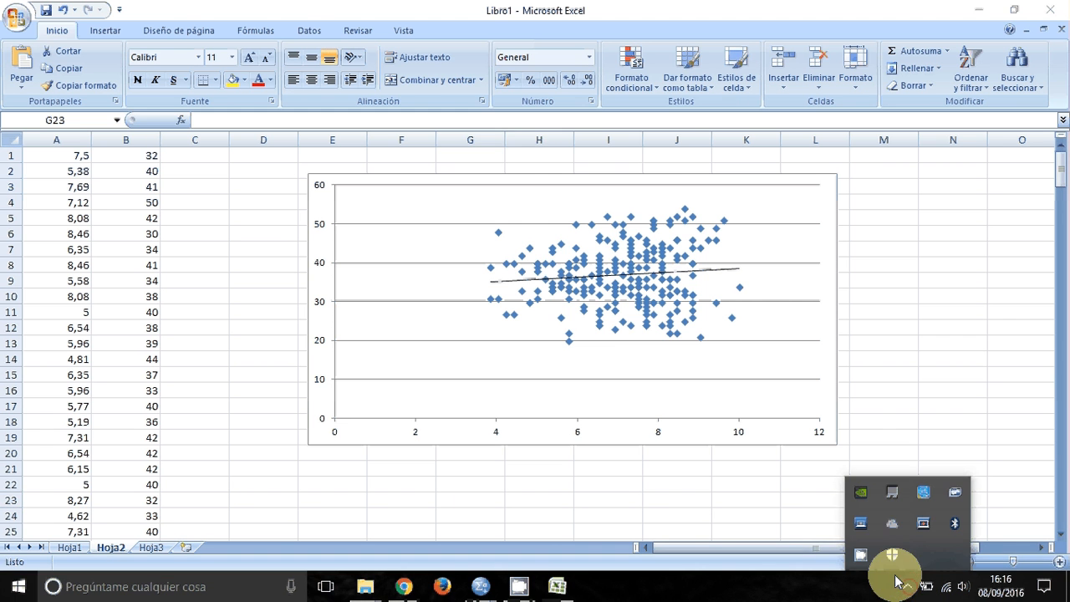
pyautogui.click(860, 556)
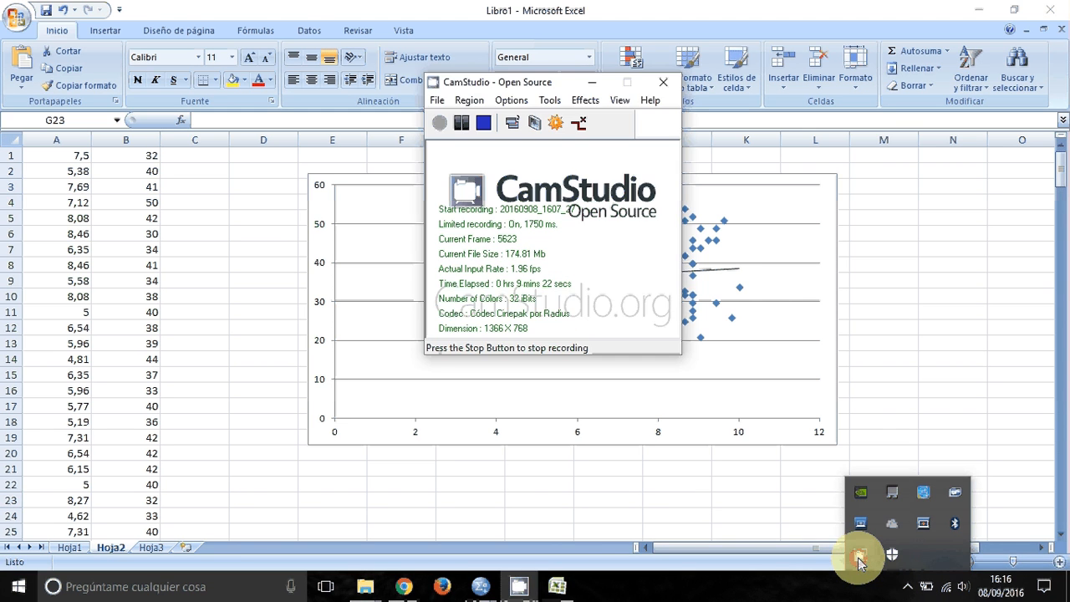